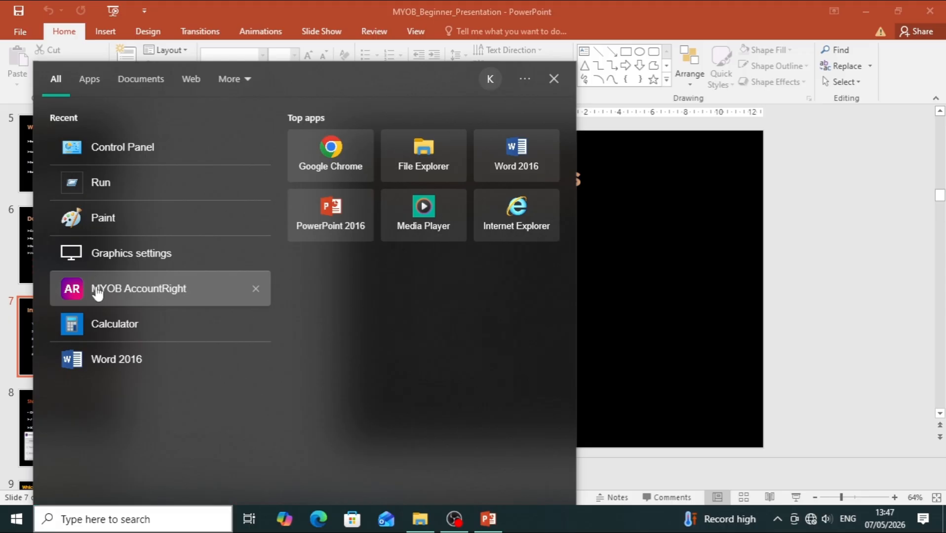
Step: Launch MYOB AccountRight and start creating a new company file
left_click(97, 287)
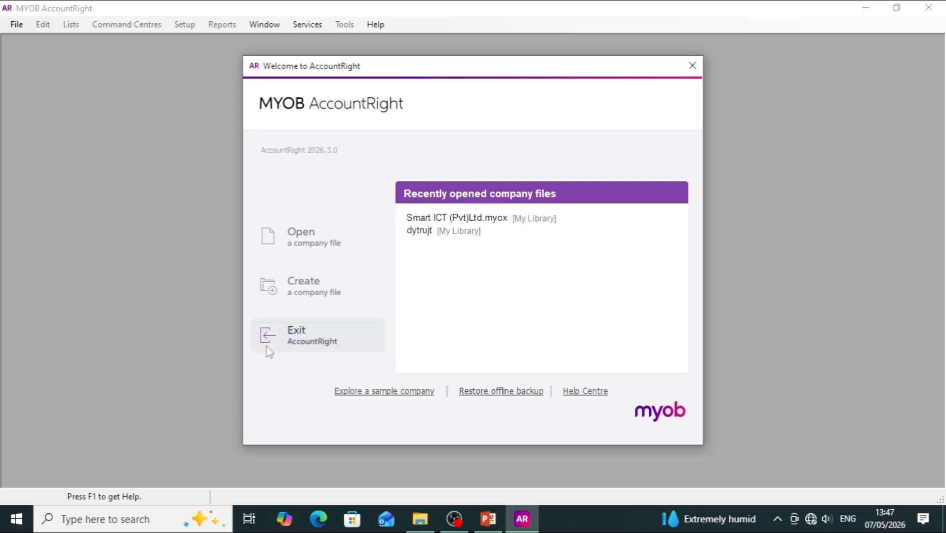
left_click(280, 291)
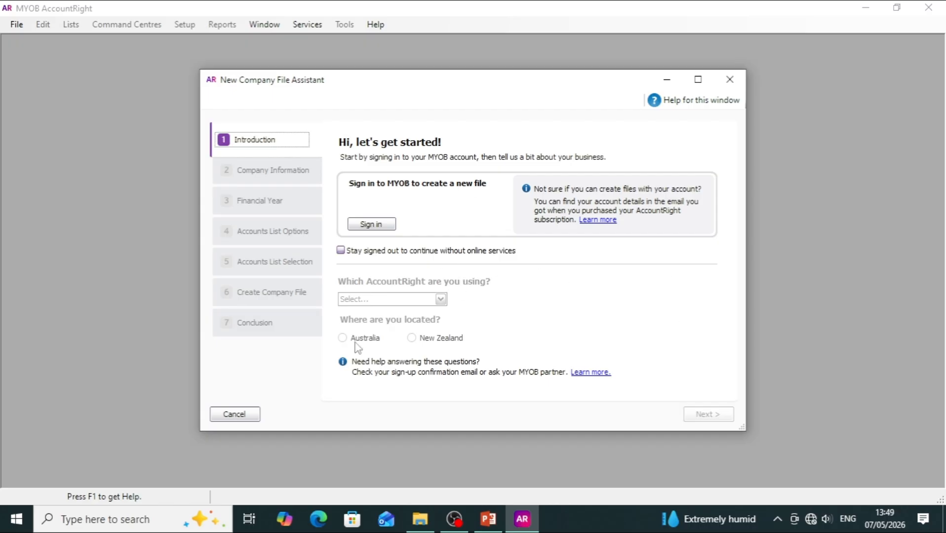
Step: Switch to the PowerPoint presentation and show the slides from "Installation Steps" to "Which Account Right Are You Using?", ending the show there
left_click(481, 519)
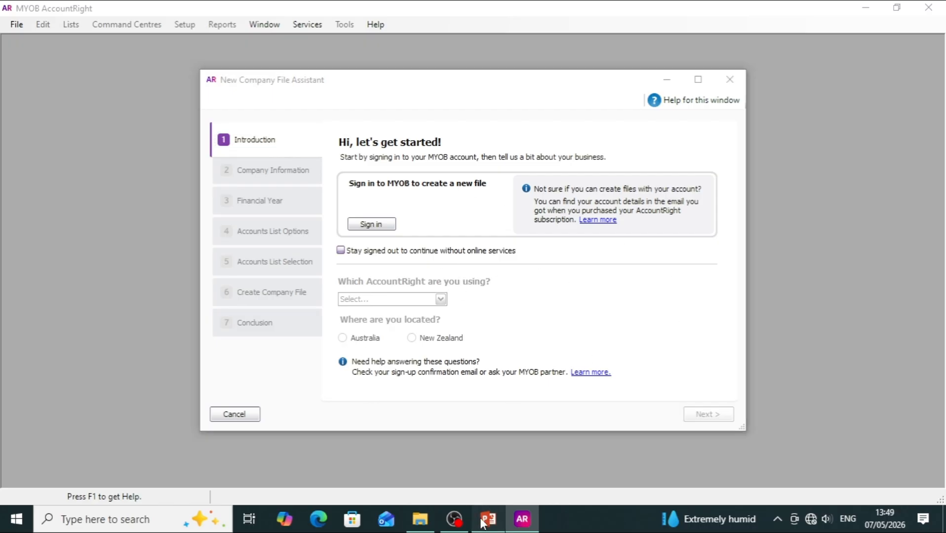
left_click(794, 498)
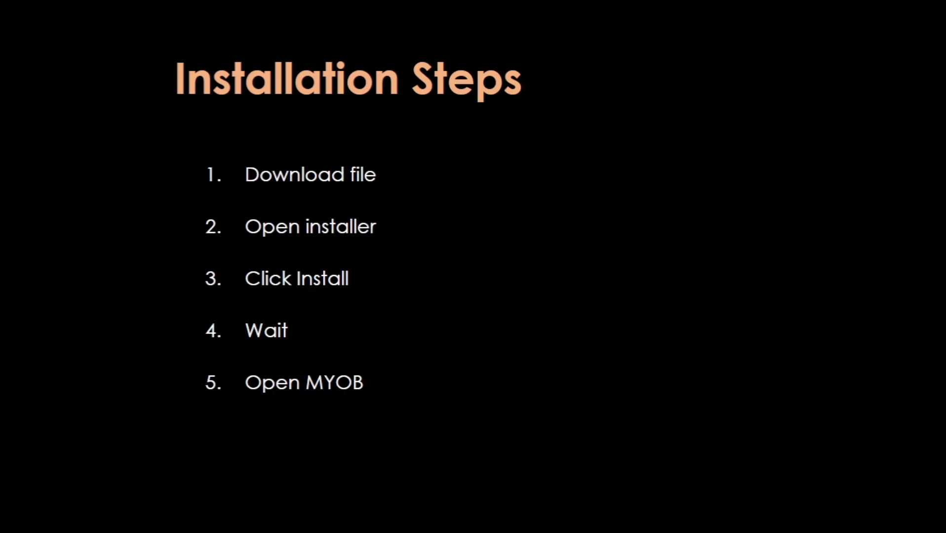
key("Right")
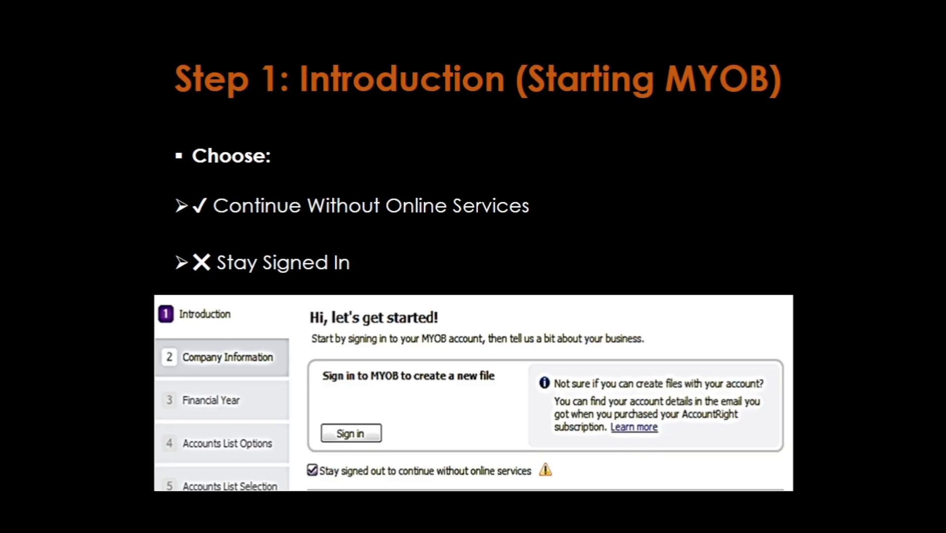
key("Right")
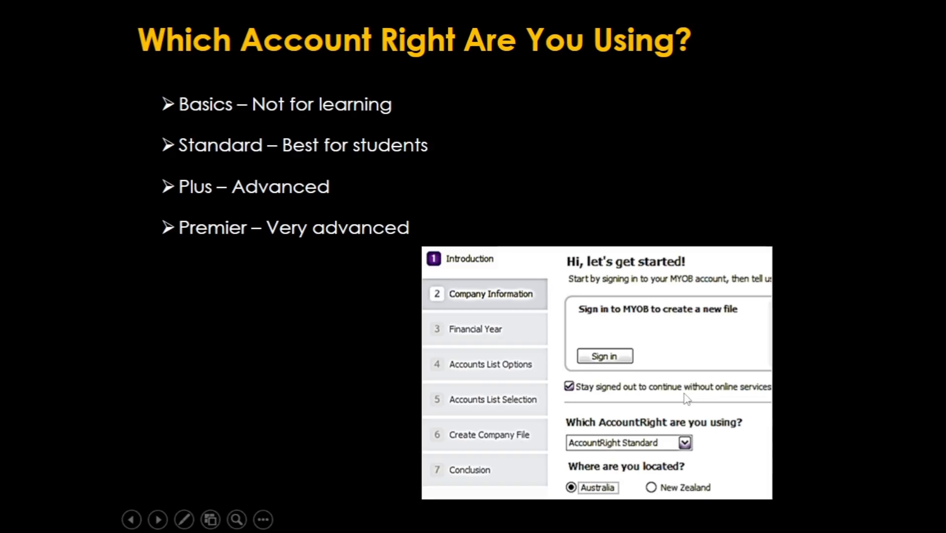
right_click(504, 400)
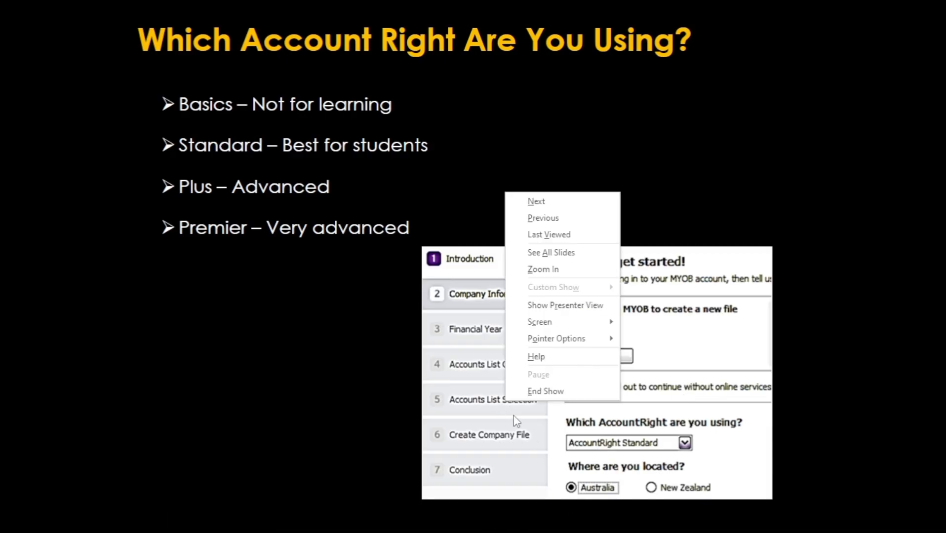
left_click(527, 393)
Step: Switch to MYOB AccountRight, choose to stay signed out and continue without online services, and look through the product options
left_click(524, 521)
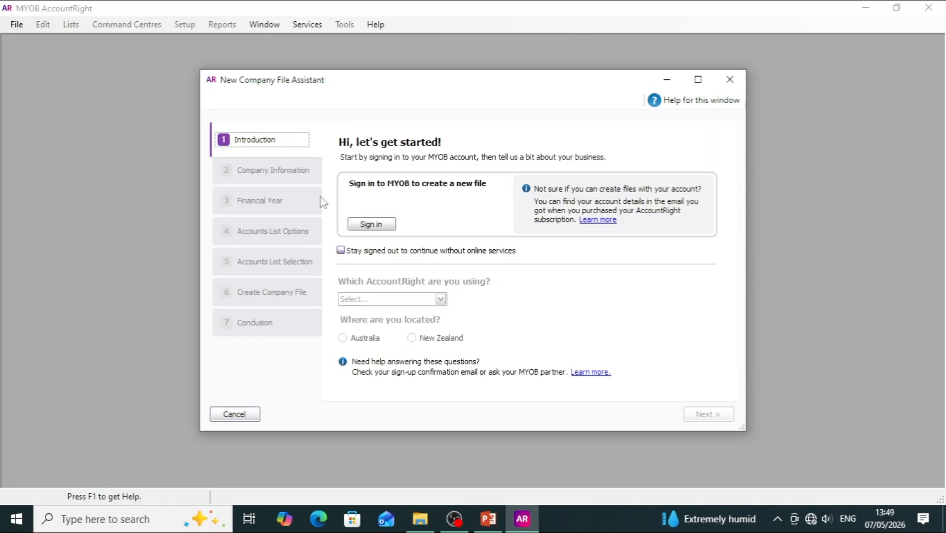
left_click(341, 251)
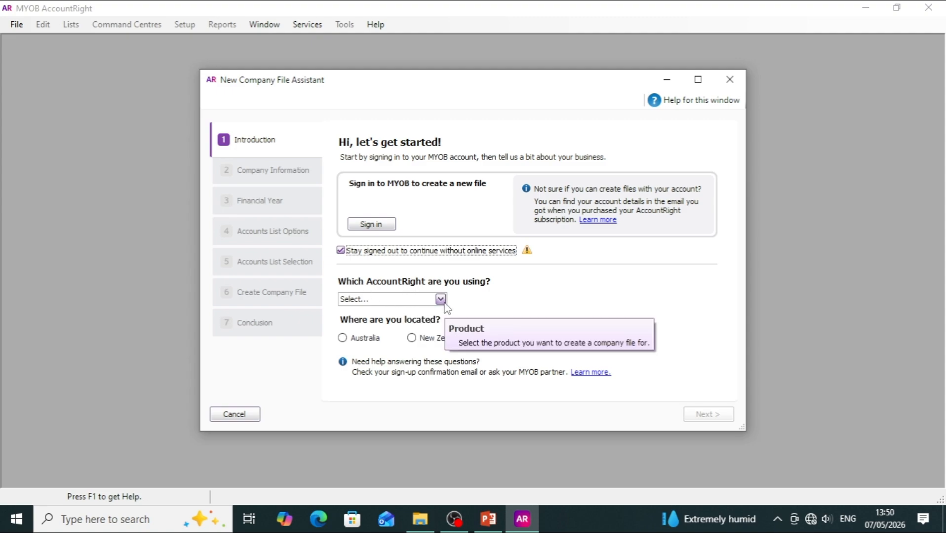
left_click(440, 299)
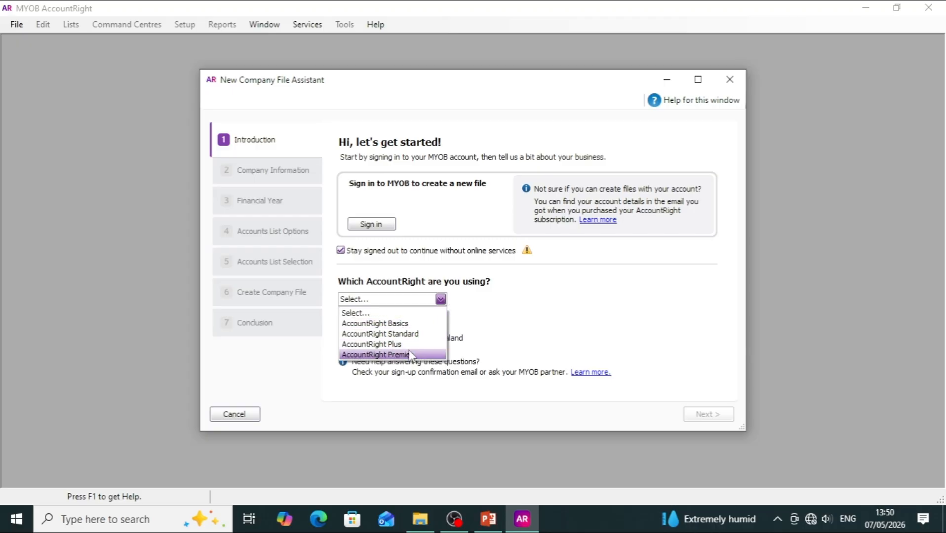
left_click(529, 323)
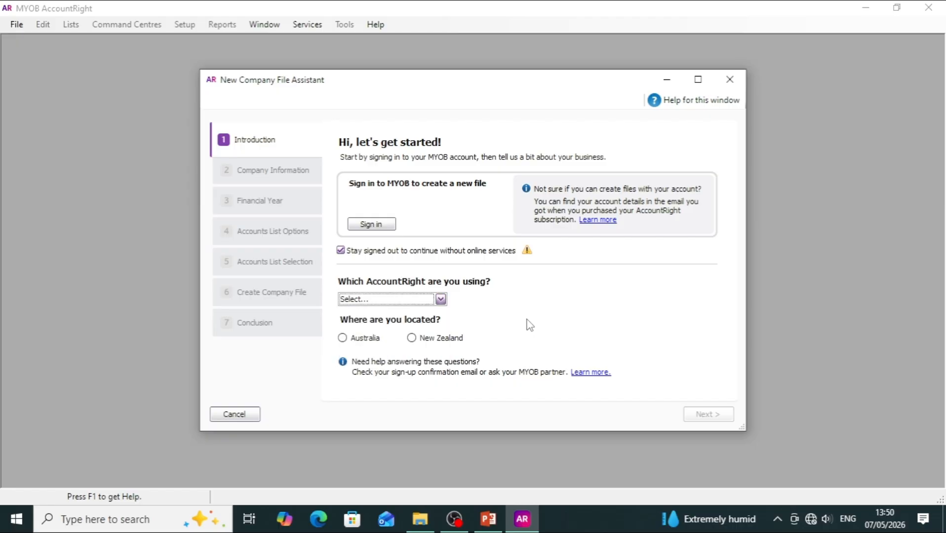
Step: Switch to PowerPoint, present the "Which Account Right Are You Using?" slide on product editions, and end the show
key("alt+Tab")
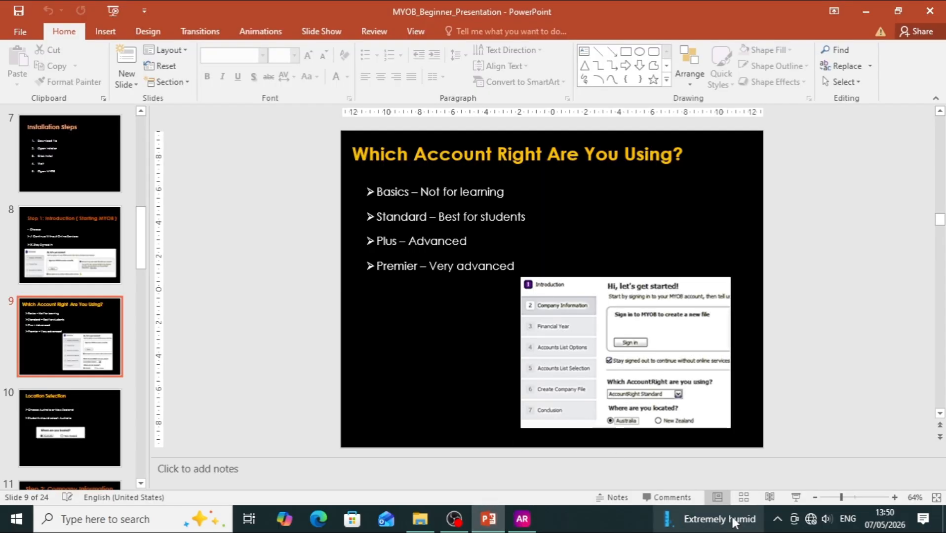
left_click(796, 497)
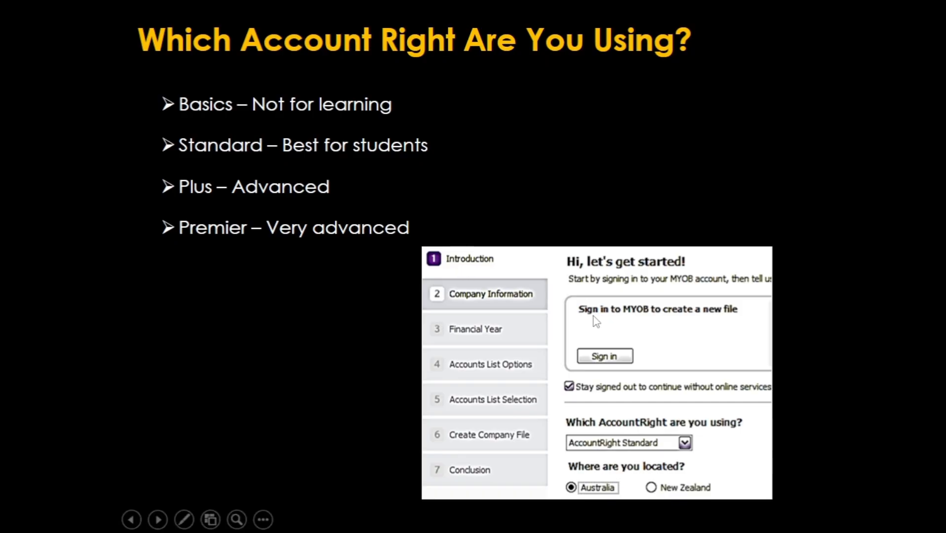
right_click(673, 395)
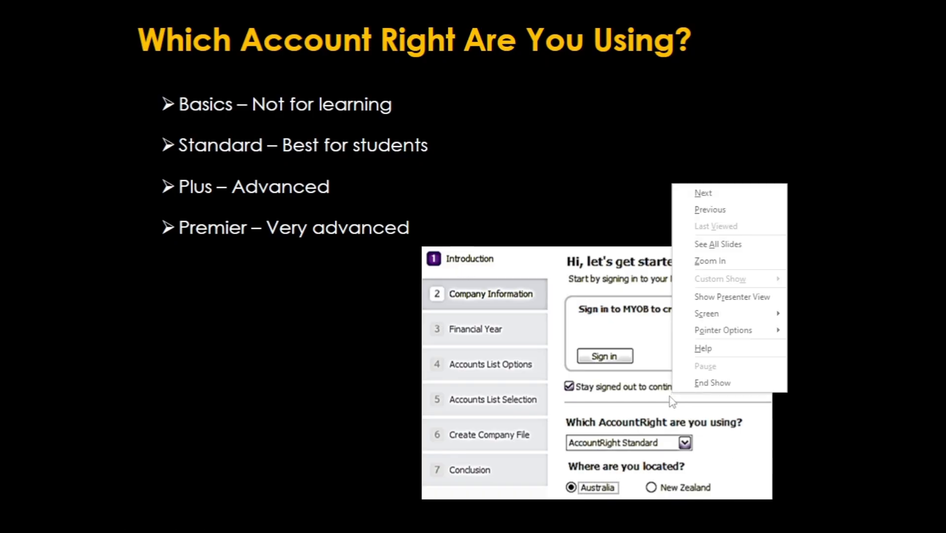
left_click(706, 384)
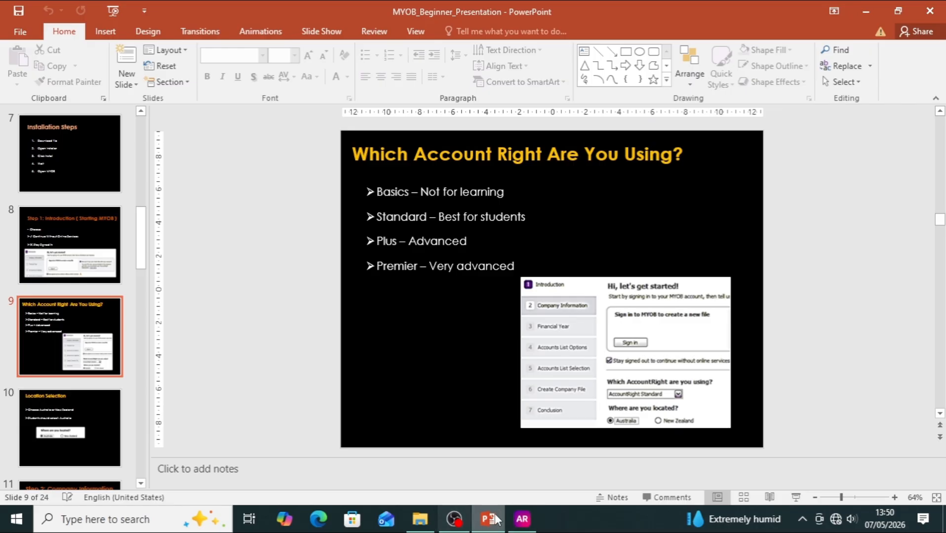
Step: Switch to MYOB AccountRight and select AccountRight Standard as the product for the new company file
left_click(523, 520)
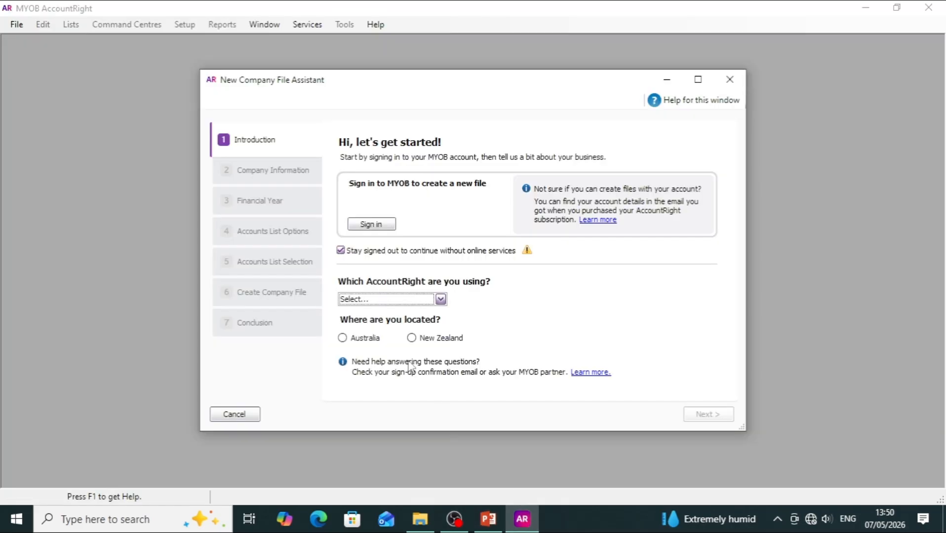
left_click(440, 300)
left_click(411, 334)
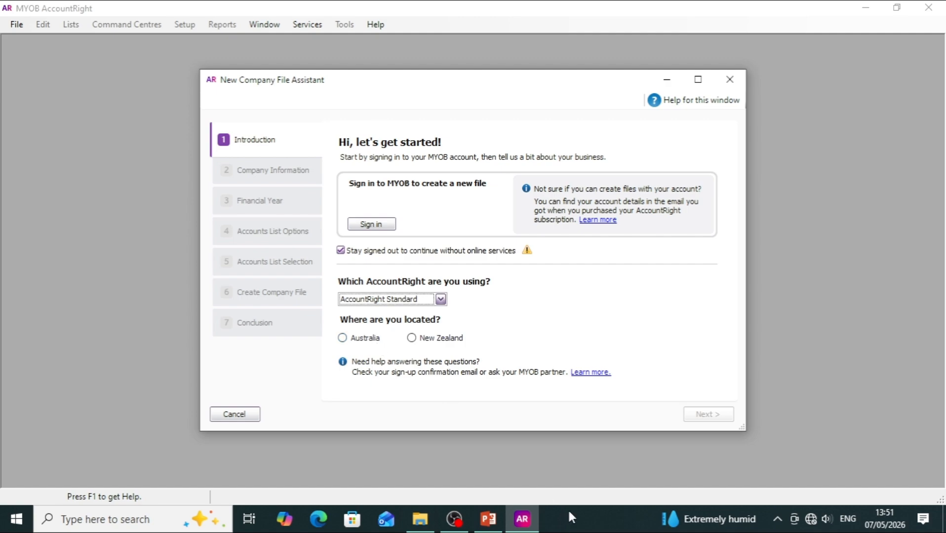
Step: Switch to PowerPoint, advance the slide show to the "Location Selection" slide, and end the show
left_click(488, 518)
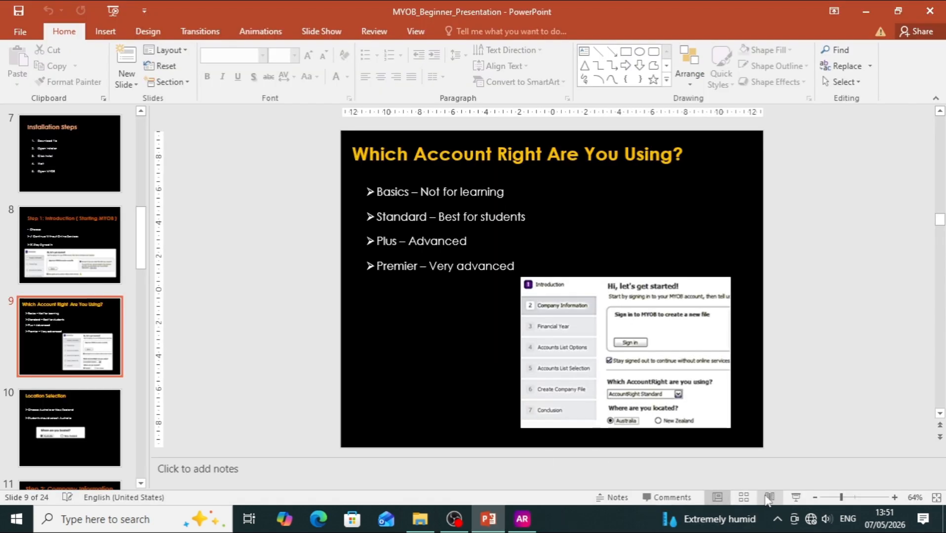
left_click(795, 497)
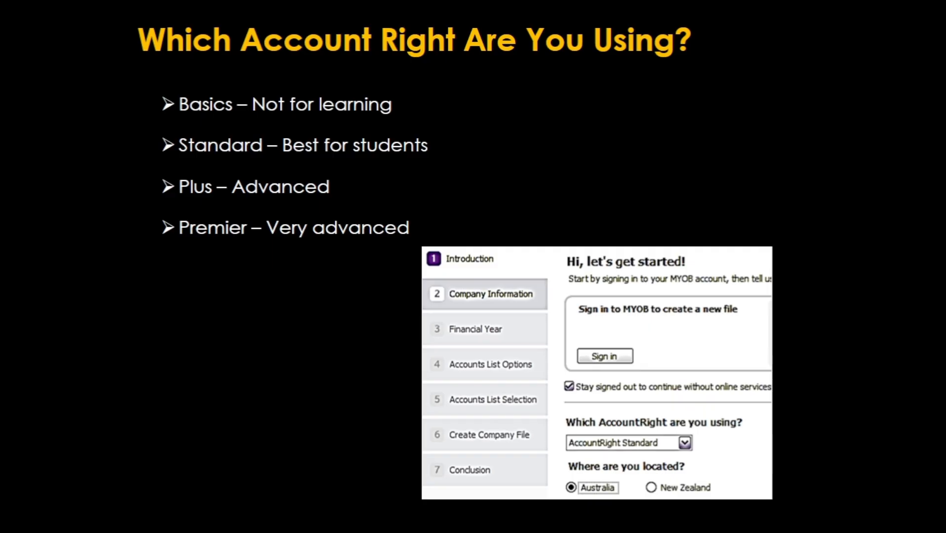
left_click(63, 172)
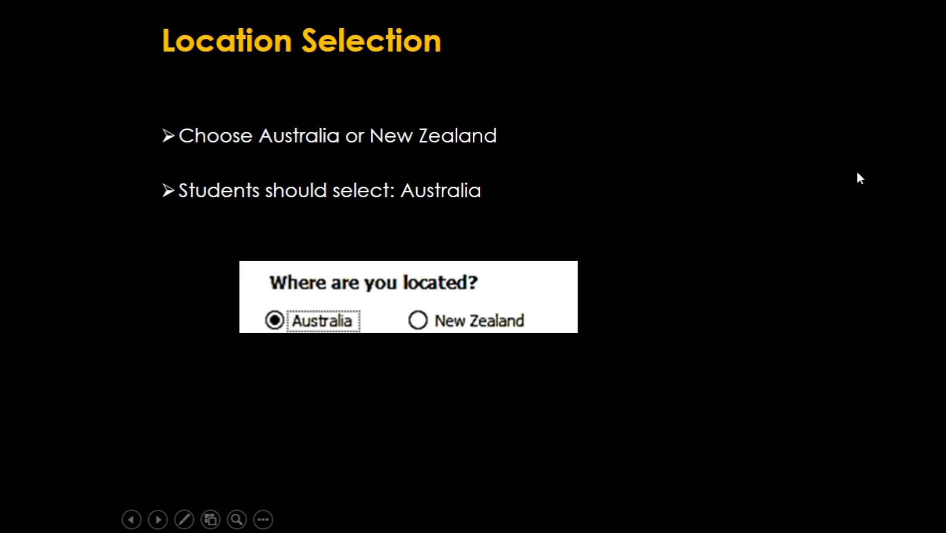
right_click(806, 188)
left_click(865, 392)
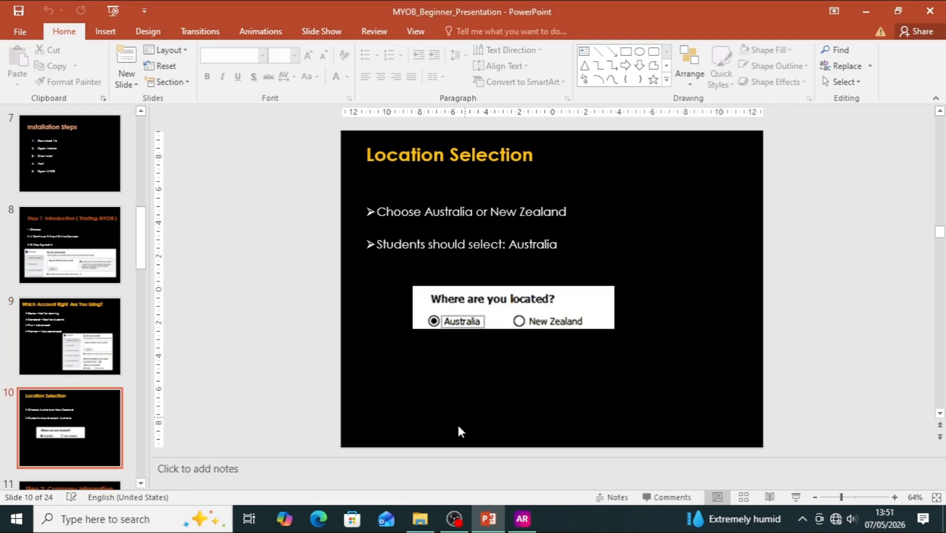
Step: Switch to MYOB AccountRight, set the company location to Australia, and continue to the Company Information page
left_click(522, 518)
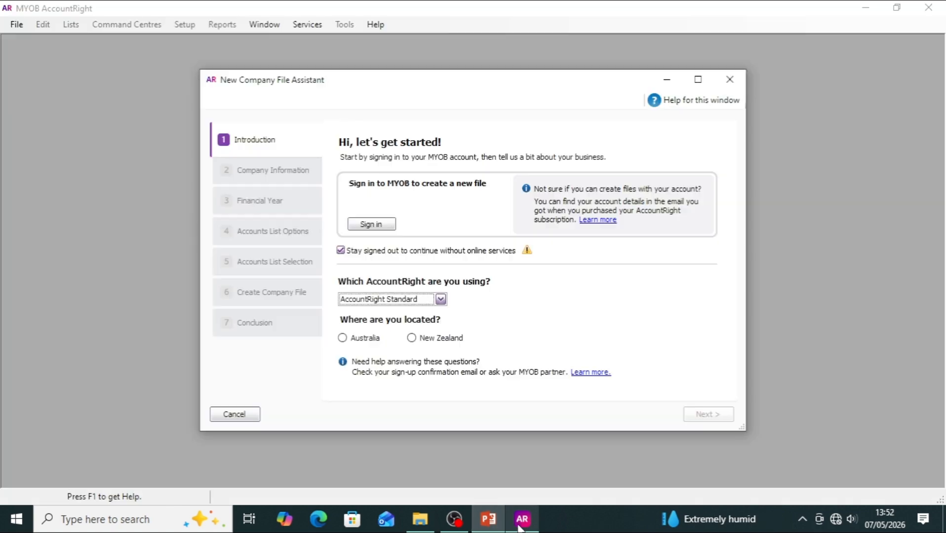
left_click(358, 338)
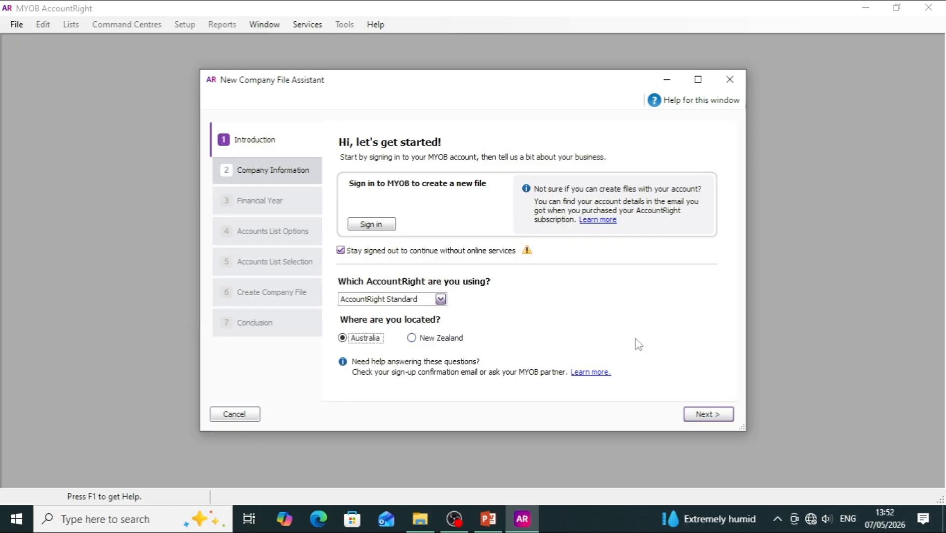
left_click(711, 416)
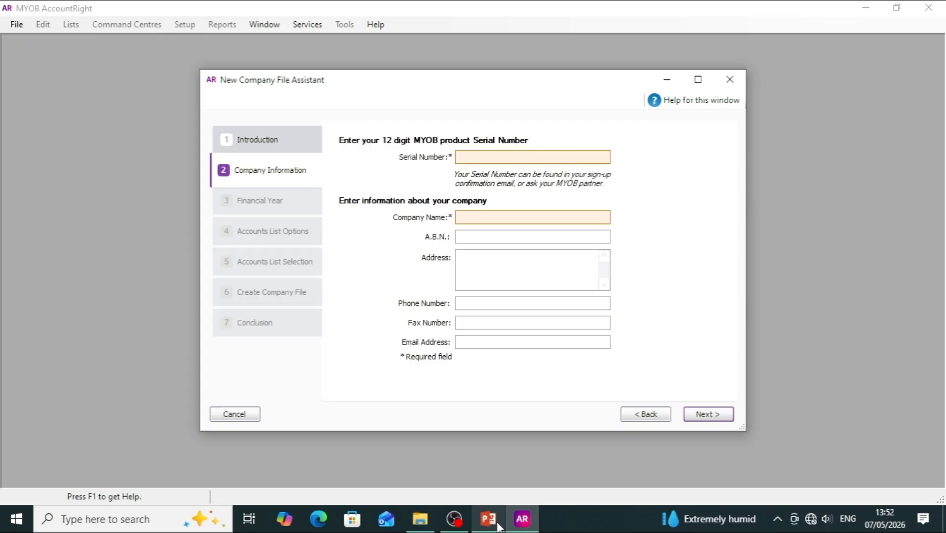
Step: Switch to PowerPoint and present the "Step 2: Company Information" slide
mouse_move(493, 527)
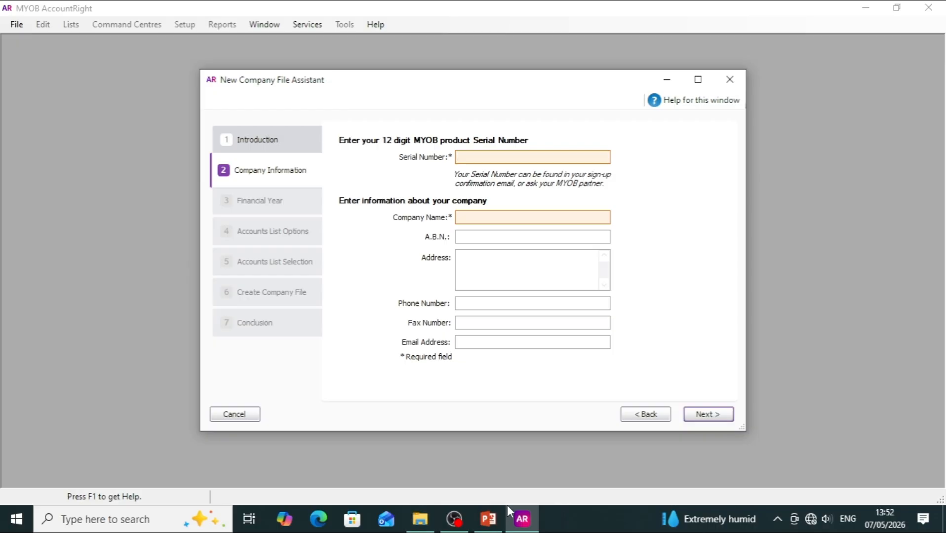
left_click(488, 519)
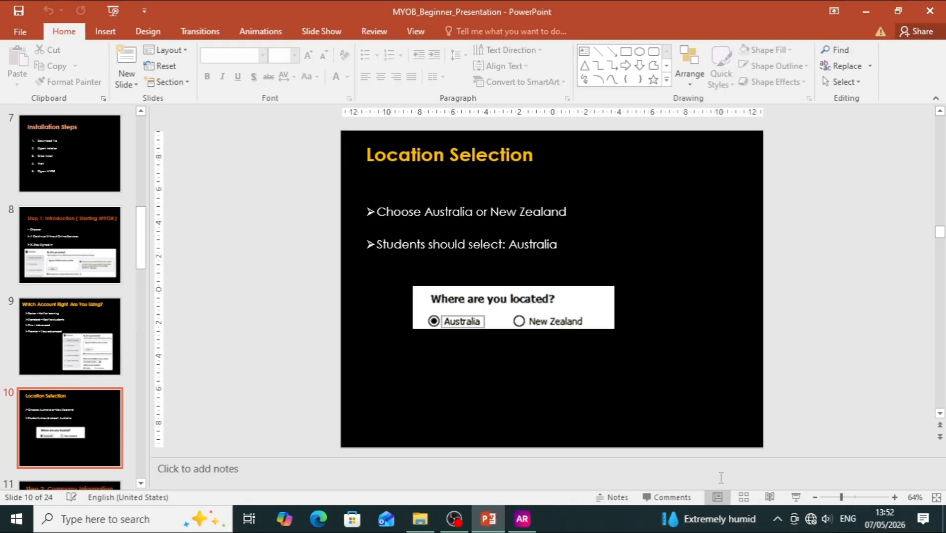
left_click(795, 497)
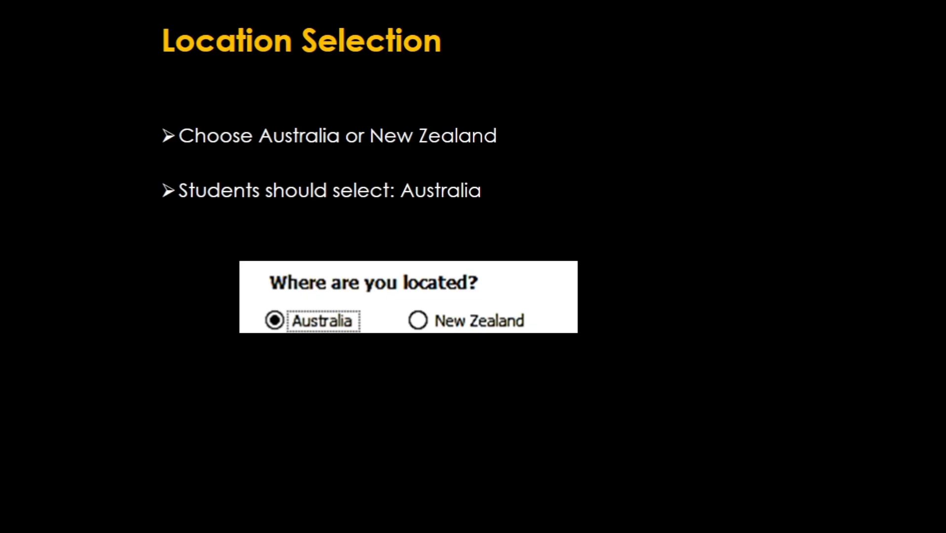
key("Right")
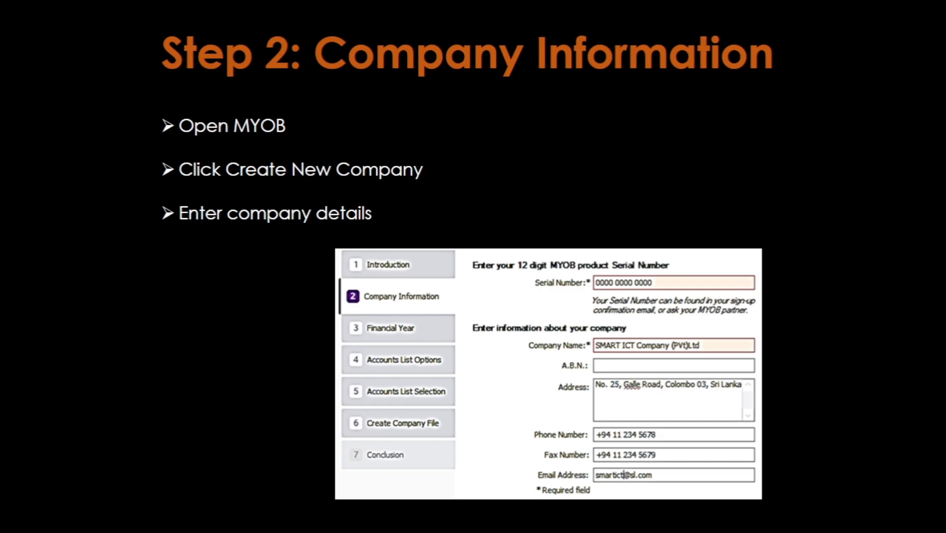
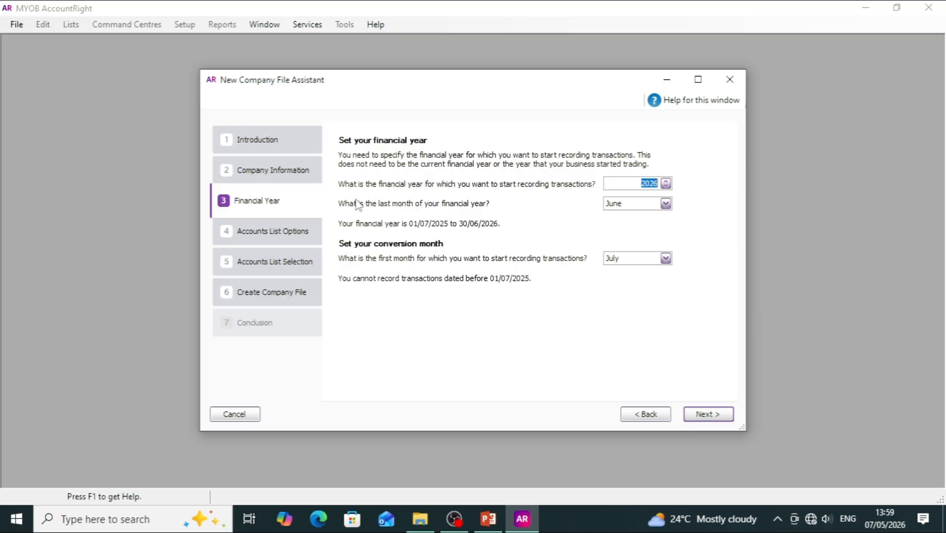
Step: Set the last month of the company's financial year to March
left_click(665, 204)
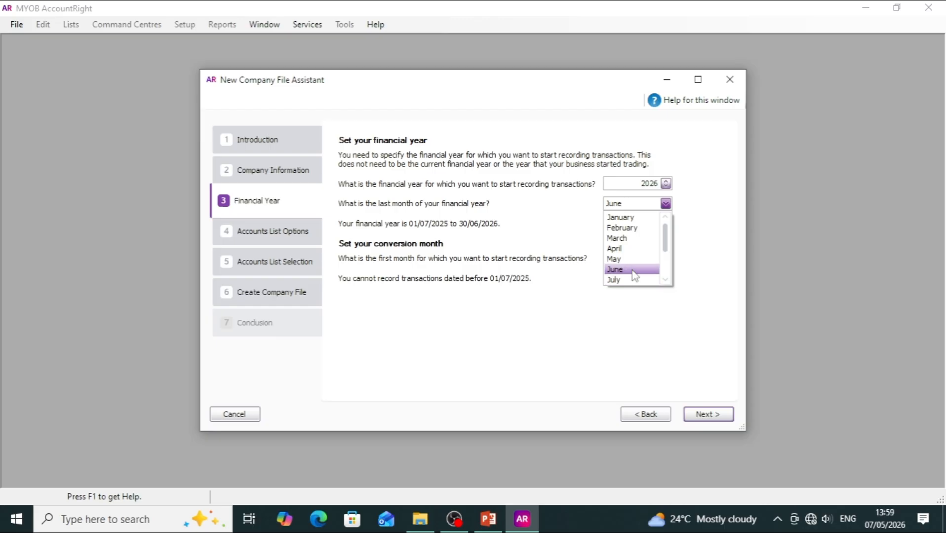
scroll(635, 271, "down", 2)
scroll(635, 271, "up", 2)
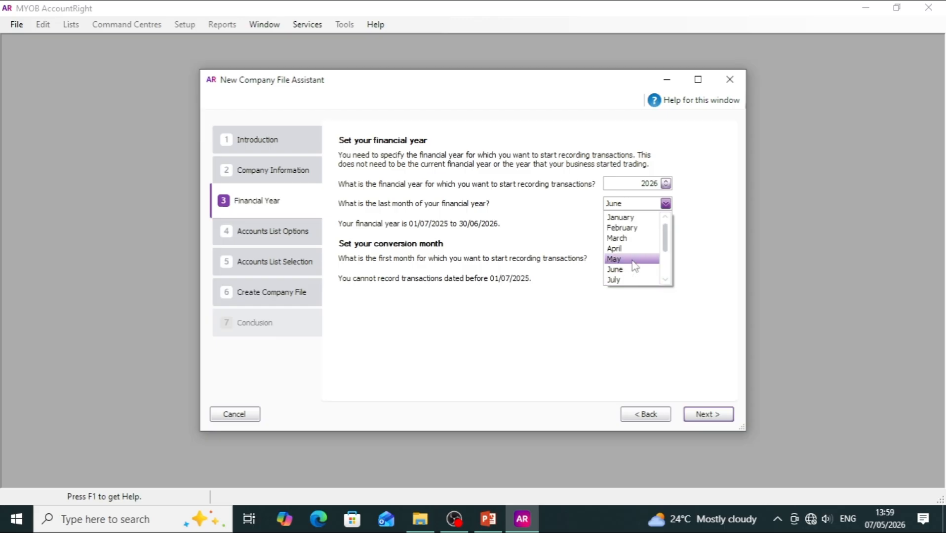
scroll(634, 271, "down", 2)
scroll(639, 281, "up", 2)
left_click(617, 238)
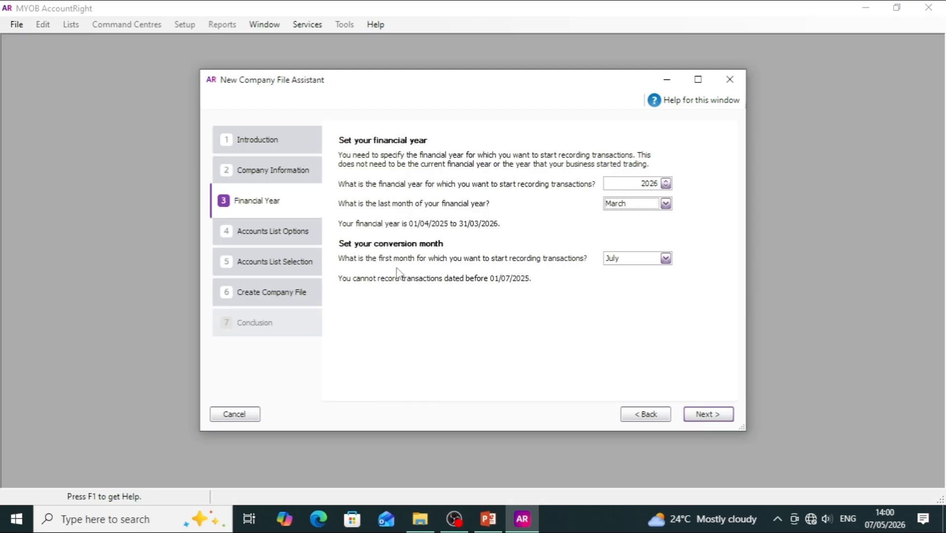
Step: Set the first month for recording transactions to April and the financial year to 2028
left_click(666, 258)
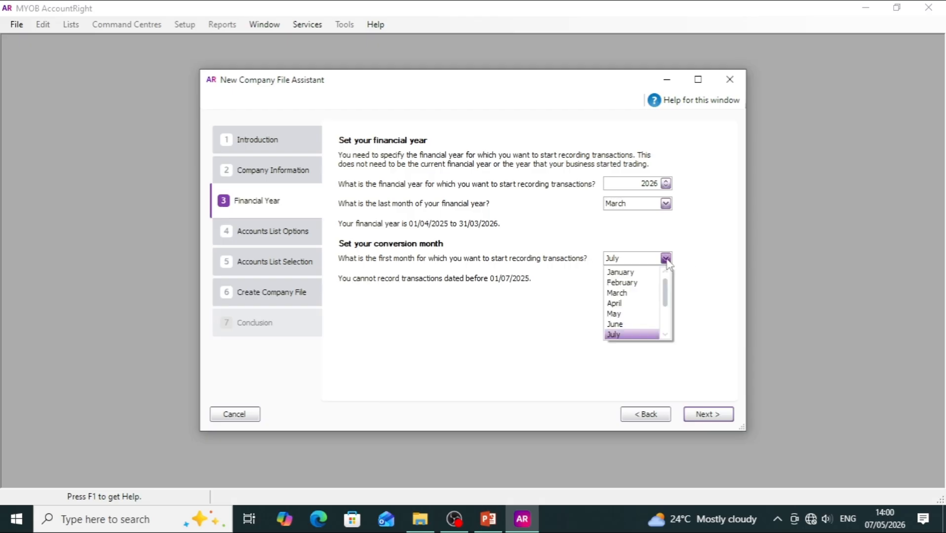
left_click(644, 304)
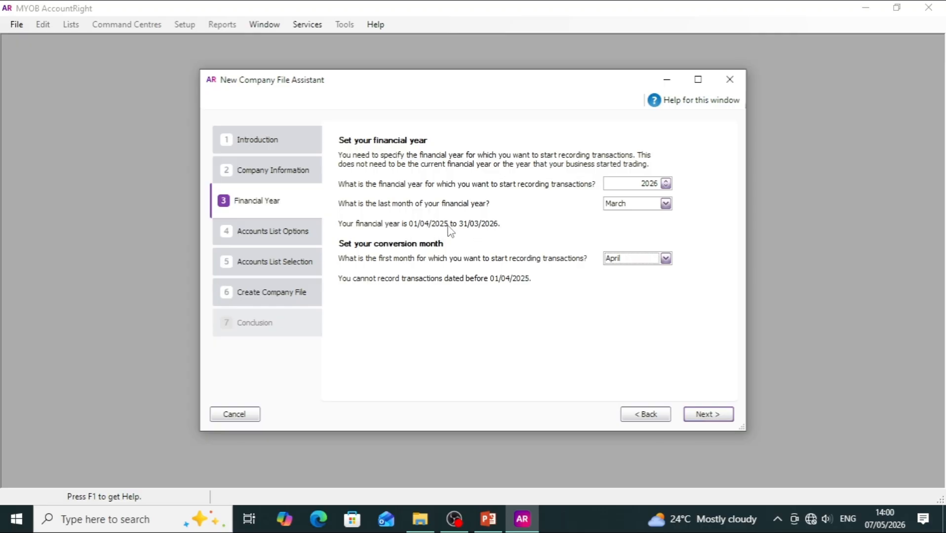
left_click(666, 186)
left_click(666, 187)
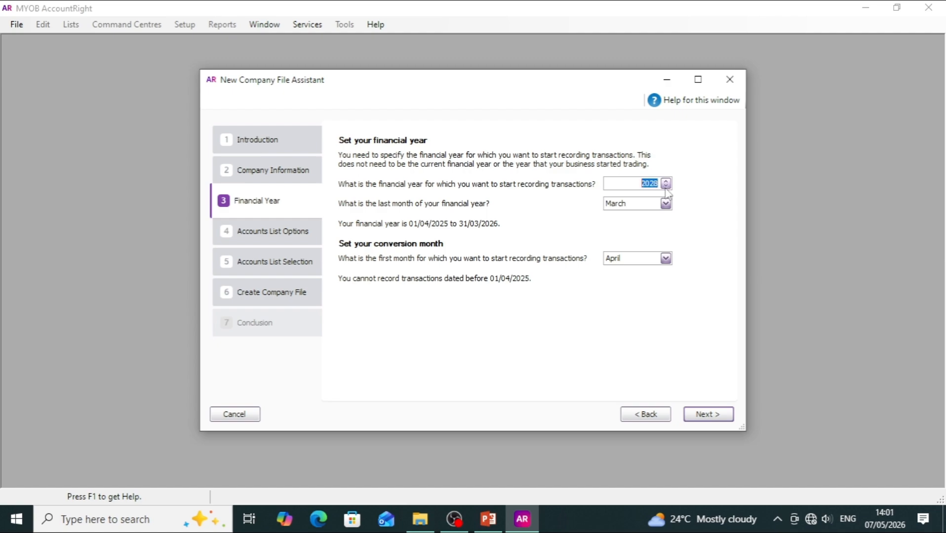
Step: Adjust the financial year for recording transactions and continue to the Accounts List Options page
left_click(666, 187)
left_click(666, 187)
left_click(666, 181)
left_click(709, 416)
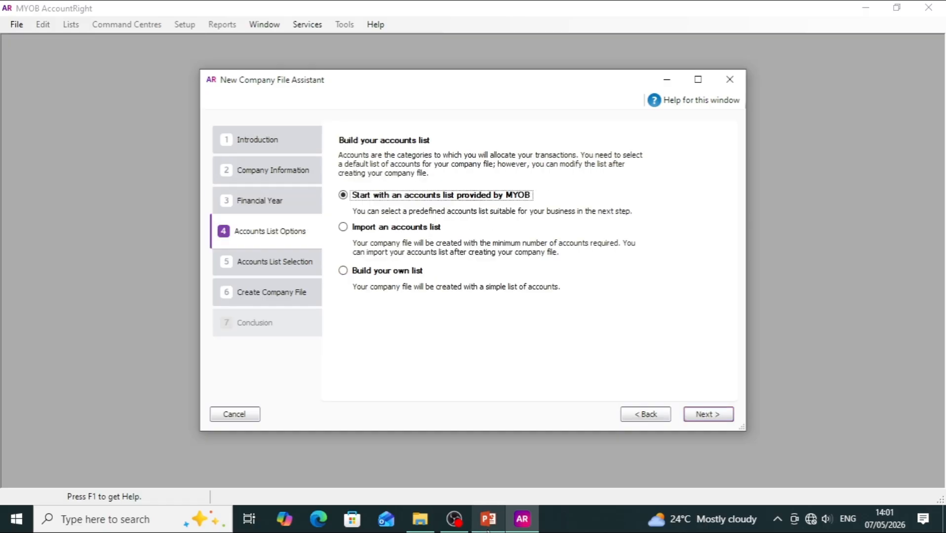
Step: Choose to build your own accounts list and continue to the Create Company File page
mouse_move(488, 529)
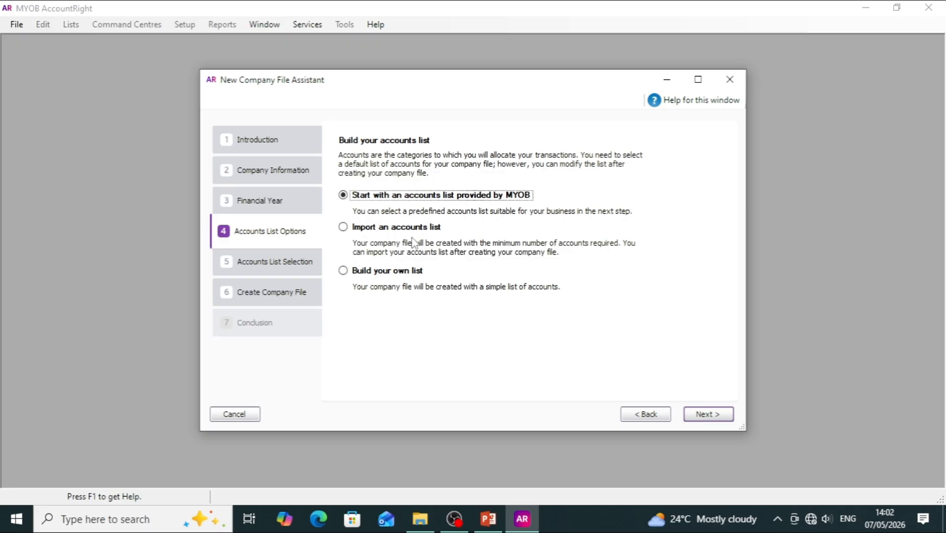
mouse_move(440, 236)
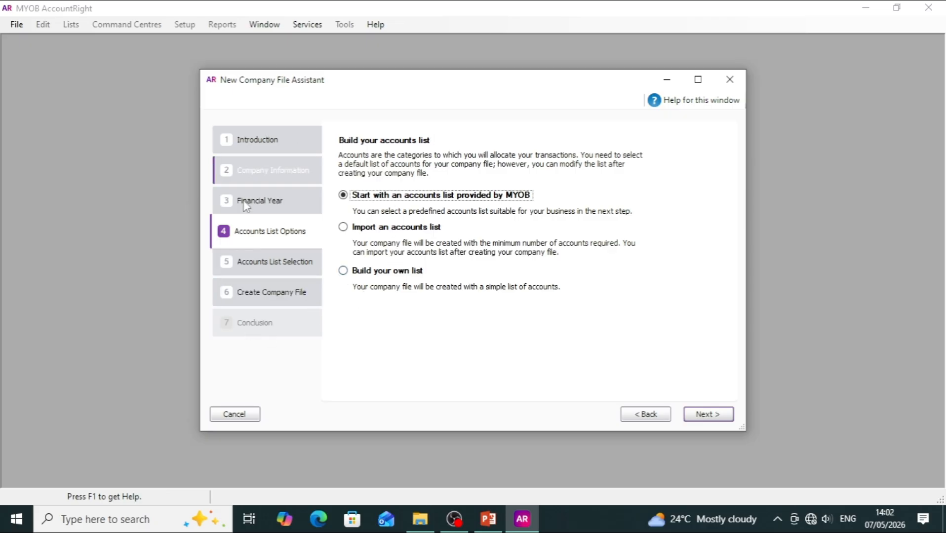
left_click(356, 273)
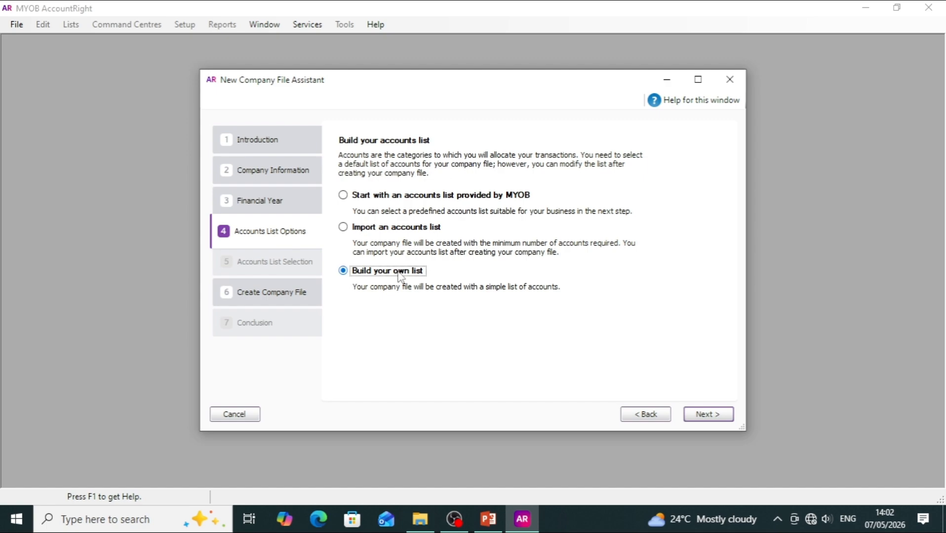
left_click(702, 417)
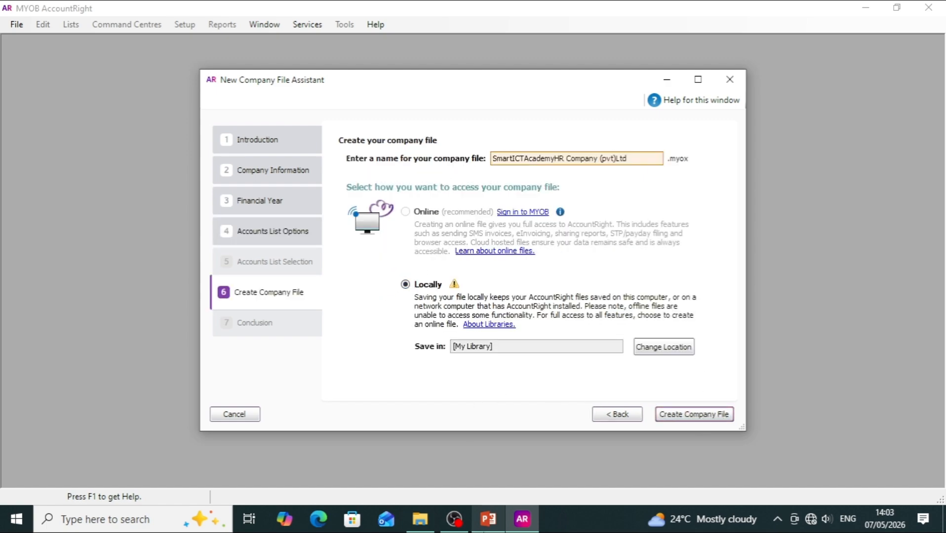
Step: Switch to PowerPoint, present the slides from "Step 3: Financial Year Setup" to "Step 6: Create a Company File (Save)", and end the show
left_click(486, 518)
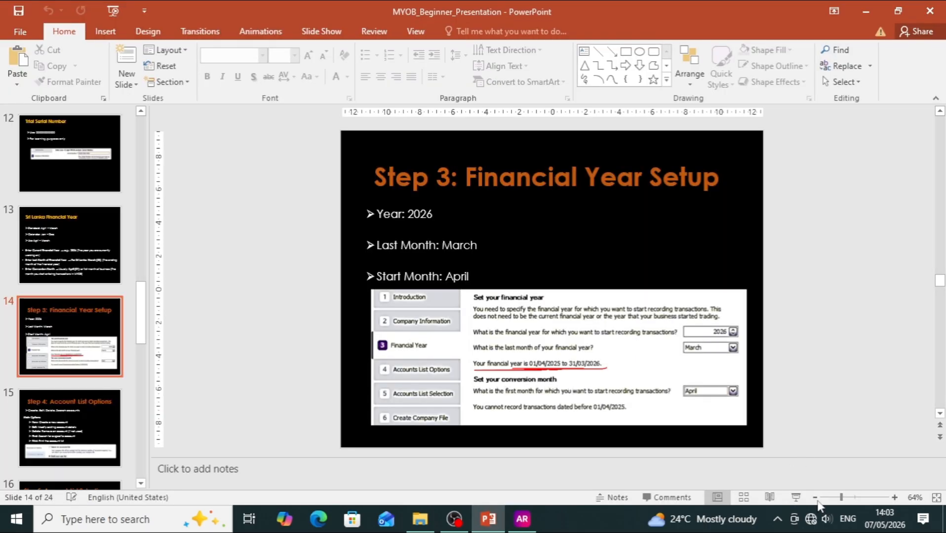
left_click(795, 497)
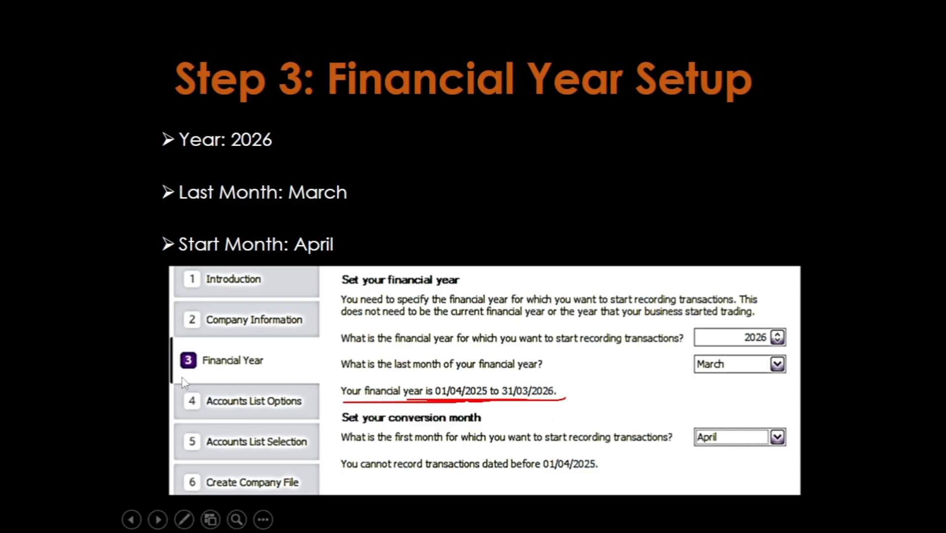
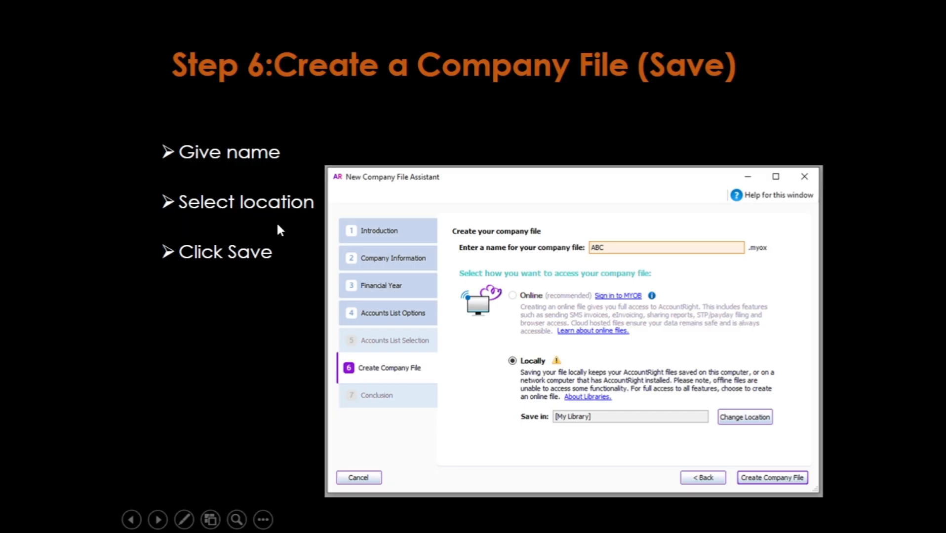
right_click(368, 437)
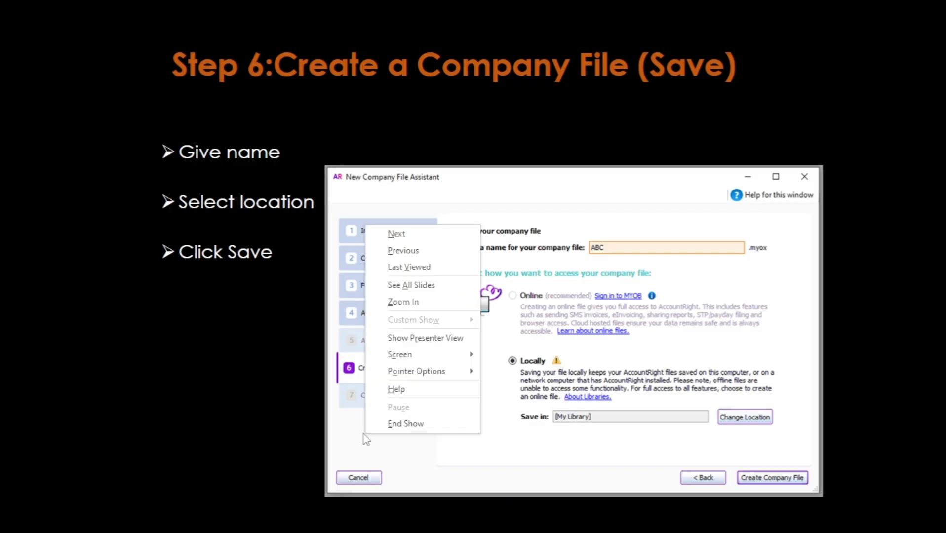
left_click(406, 425)
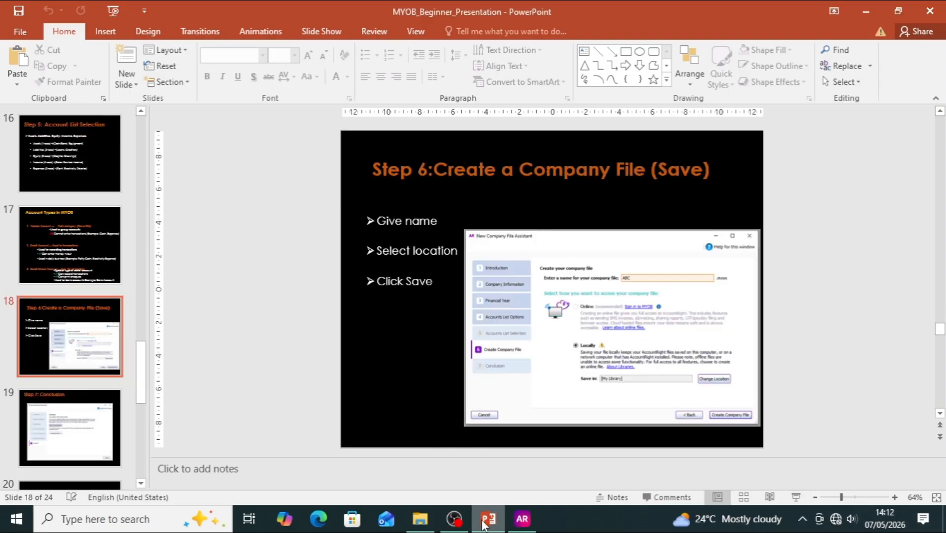
Step: Switch to MYOB AccountRight and check the available library locations for saving the company file
left_click(522, 519)
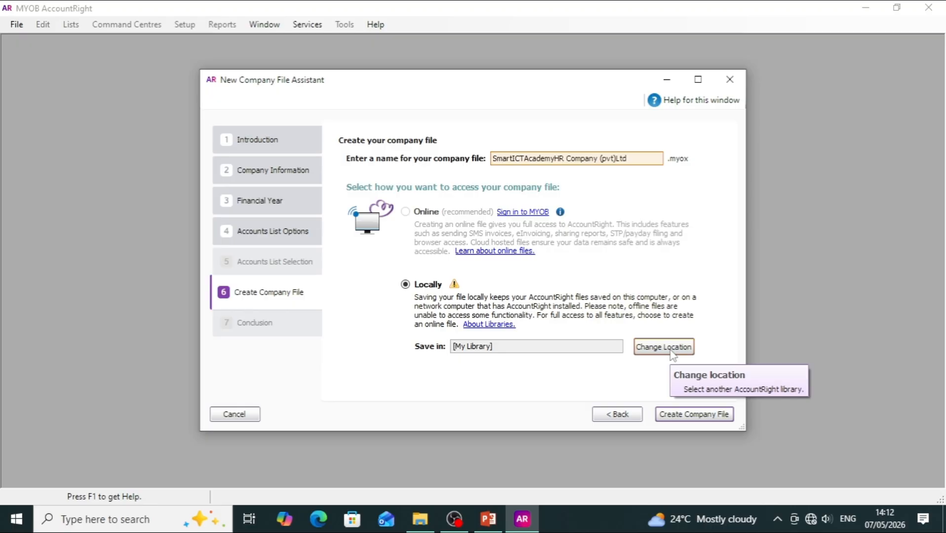
left_click(671, 349)
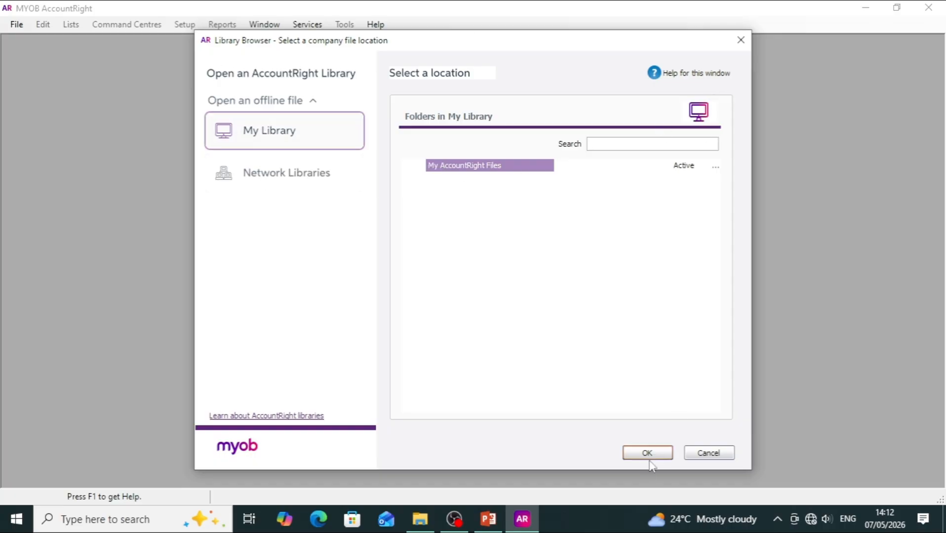
left_click(740, 39)
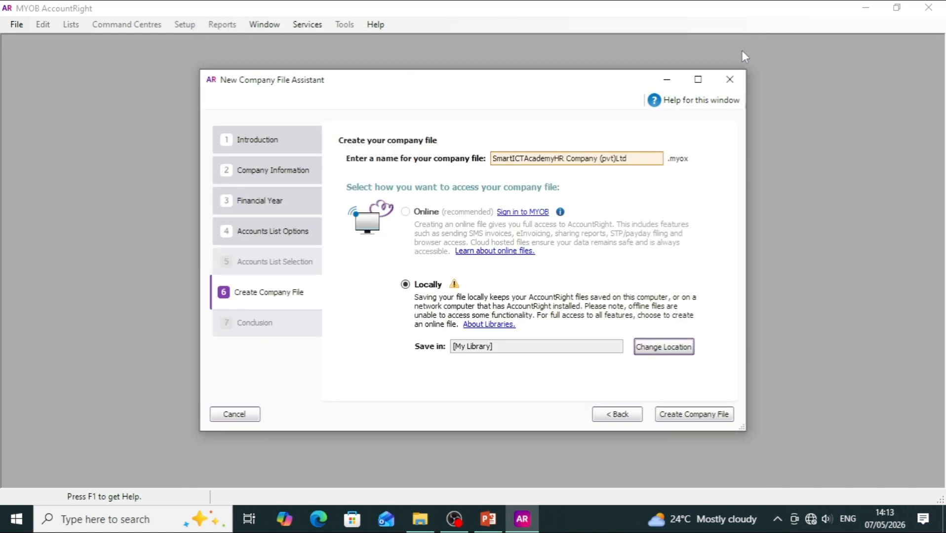
Step: Create the SmartICTAcademyHR Company (pvt)Ltd company file locally in My Library
left_click_drag(550, 350, 457, 359)
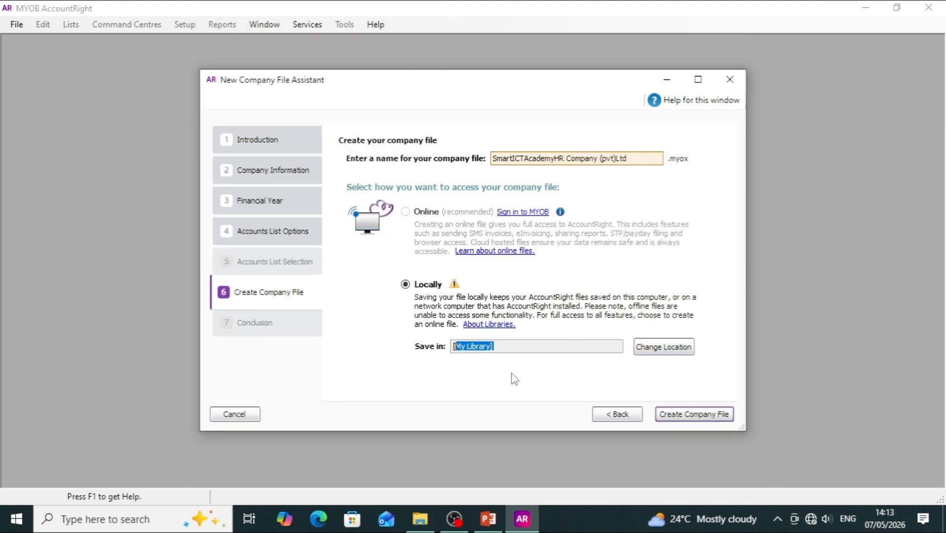
left_click(520, 345)
left_click_drag(502, 347, 446, 348)
left_click(471, 346)
left_click(701, 414)
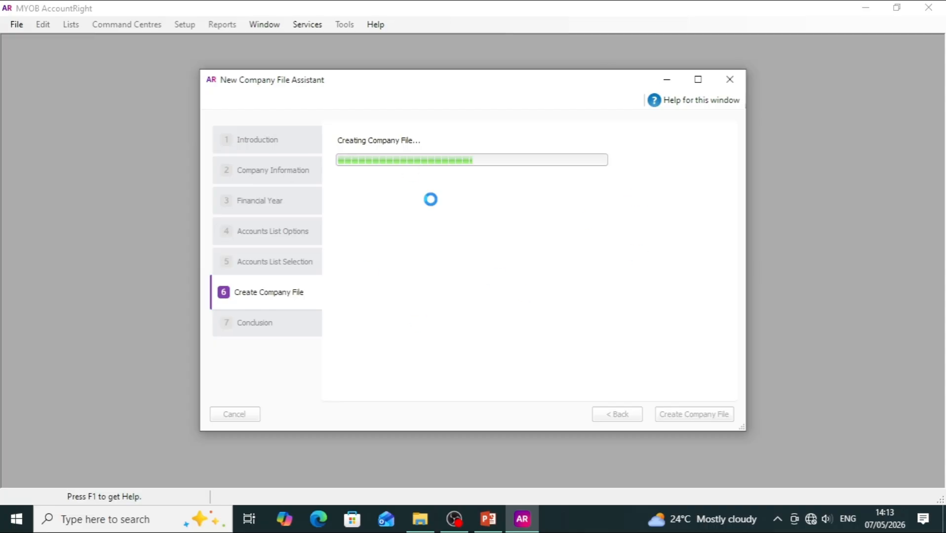
Step: Switch to PowerPoint, present the Step 6 and "Step 7: Conclusion" slides, and end the show
left_click(487, 518)
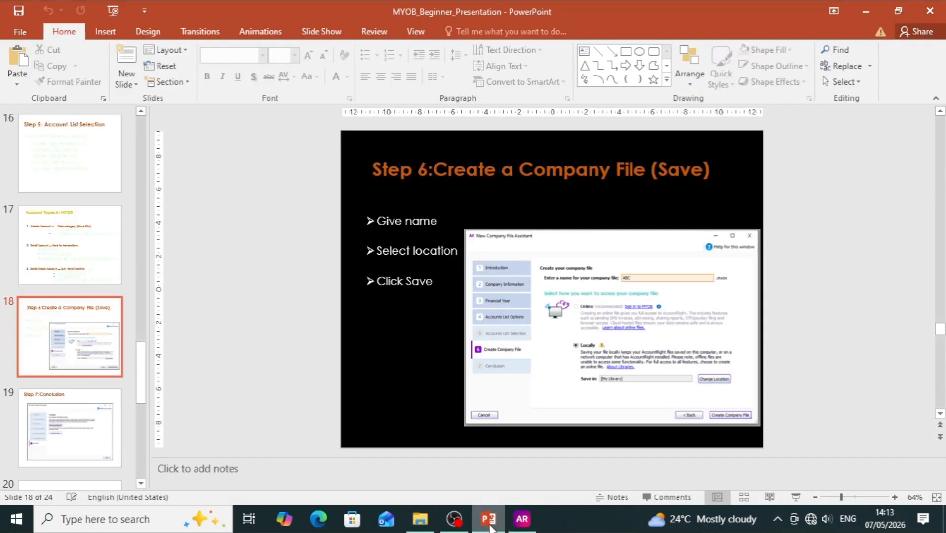
left_click(795, 497)
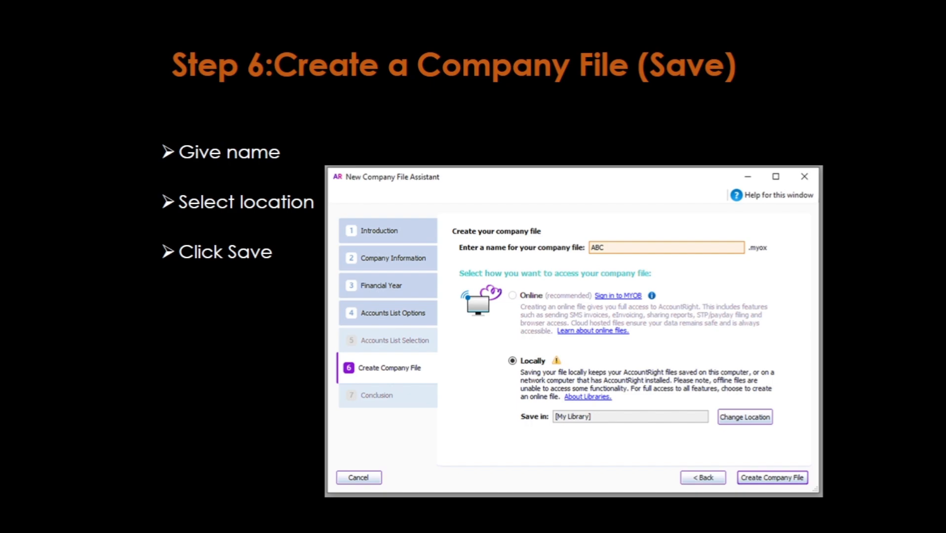
key("Right")
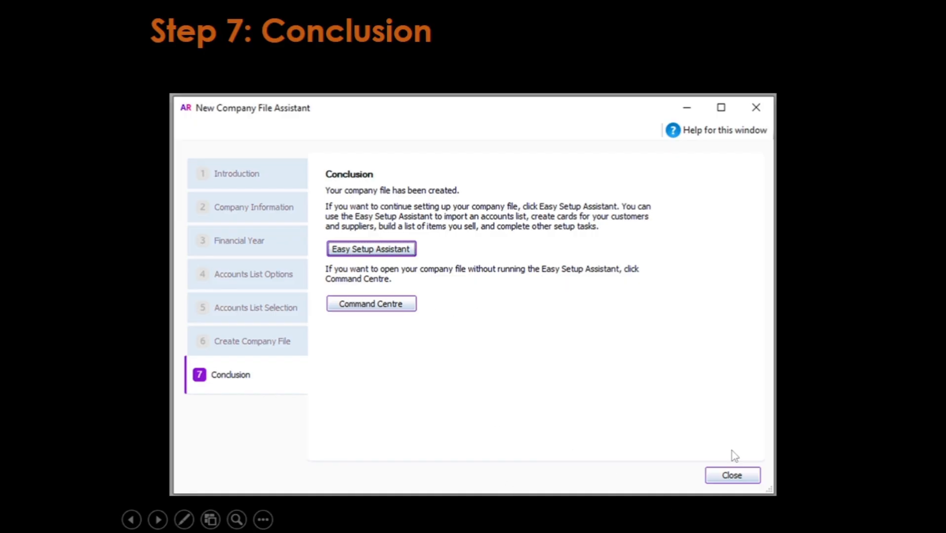
right_click(553, 412)
left_click(607, 399)
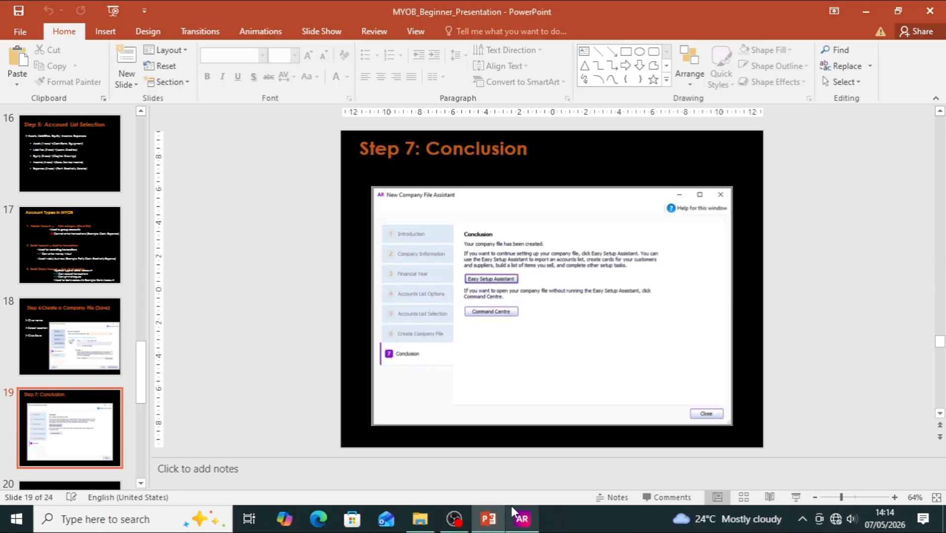
Step: Switch to MYOB AccountRight and open the new file's Command Centre, choosing practice, evaluation or study purposes as its use
left_click(523, 520)
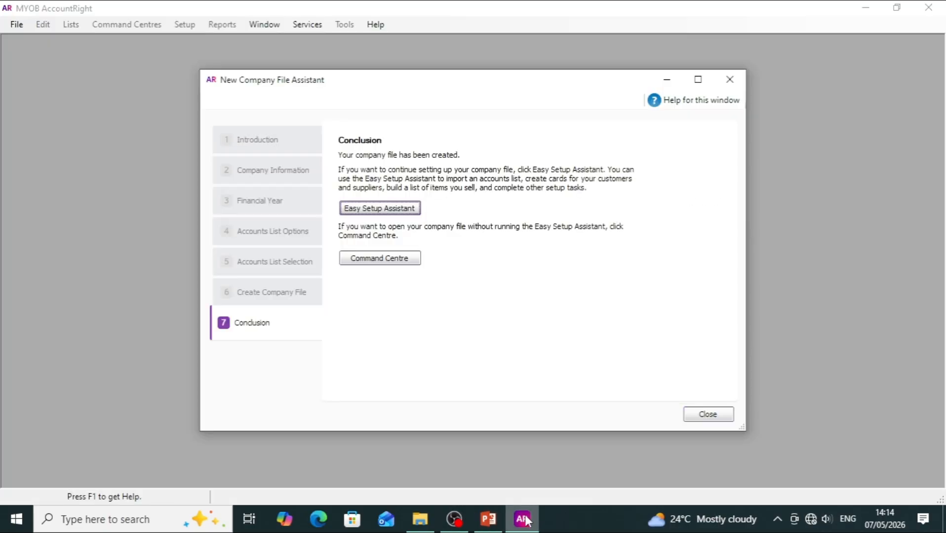
left_click(381, 262)
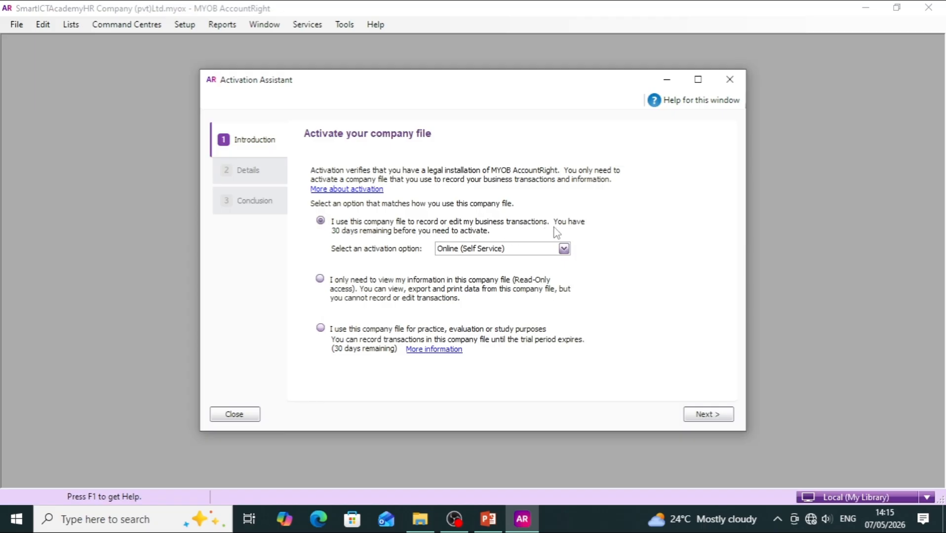
left_click(320, 329)
left_click(697, 415)
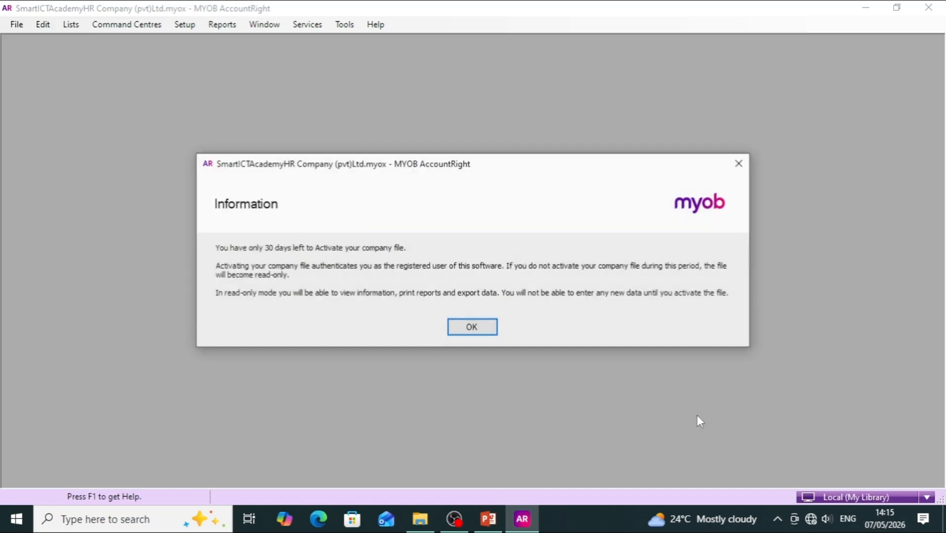
left_click(472, 335)
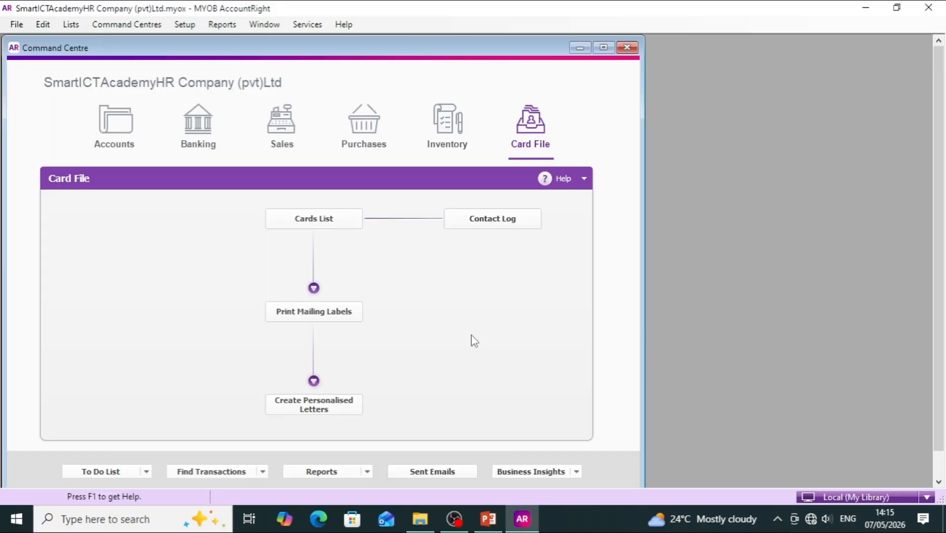
Step: Centre the Command Centre window and examine the Accounts, Banking, Sales, Purchases, Inventory and Card File command centres
left_click_drag(390, 53, 546, 55)
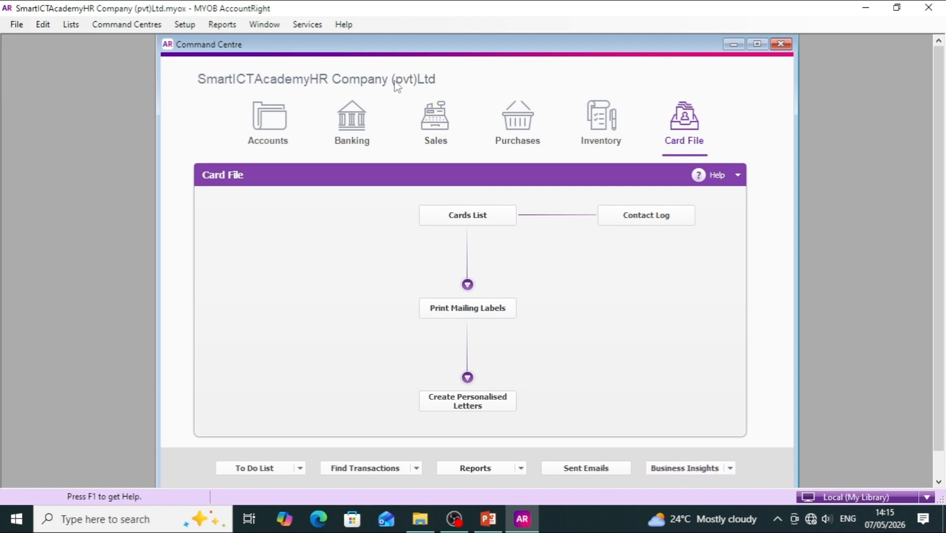
left_click(272, 121)
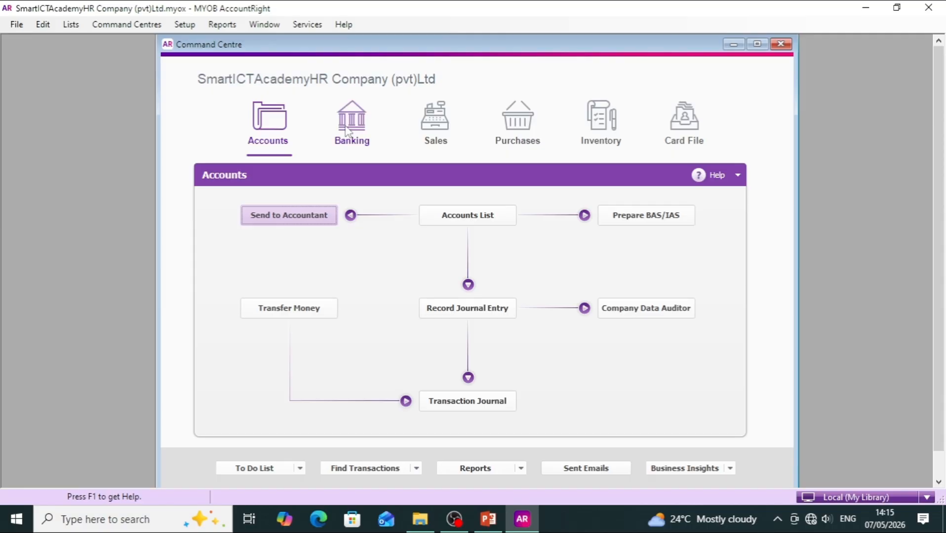
left_click(355, 128)
left_click(437, 134)
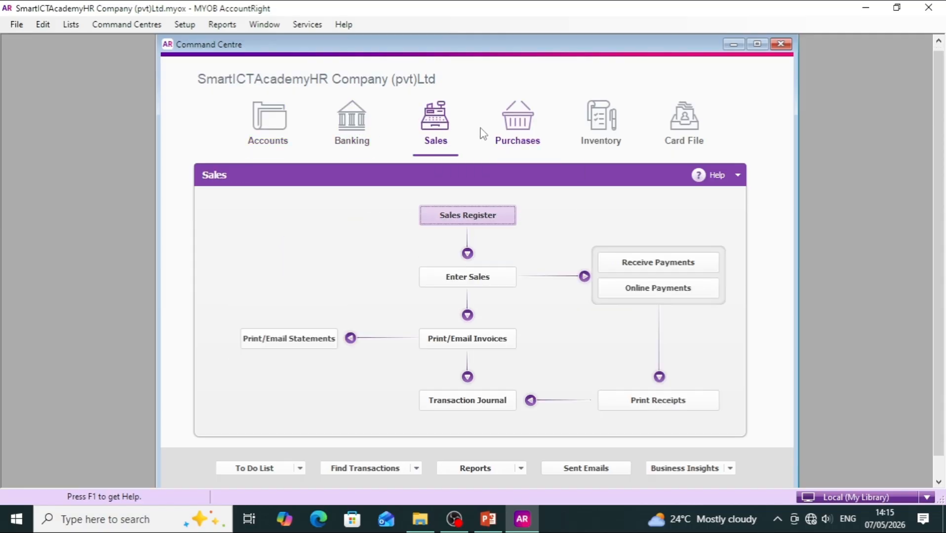
left_click(518, 128)
left_click(603, 126)
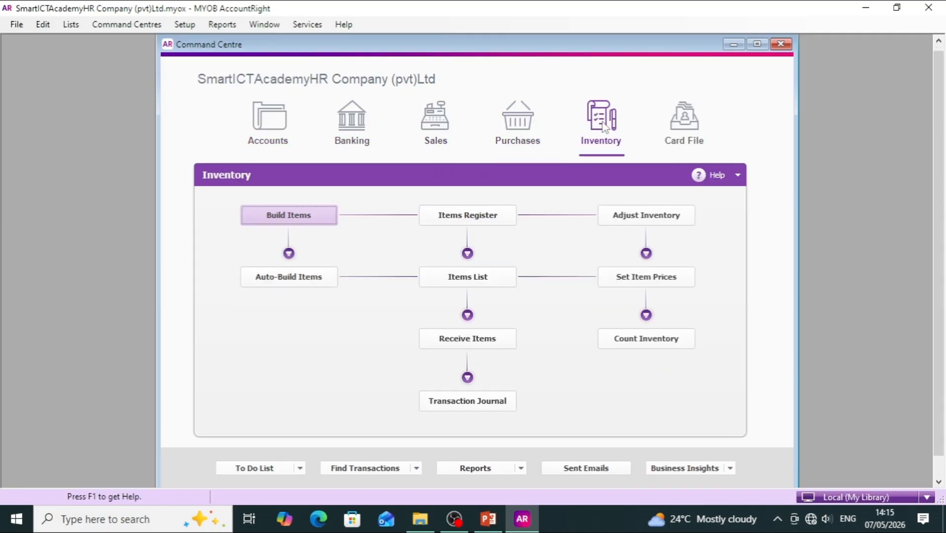
left_click(684, 124)
left_click(269, 141)
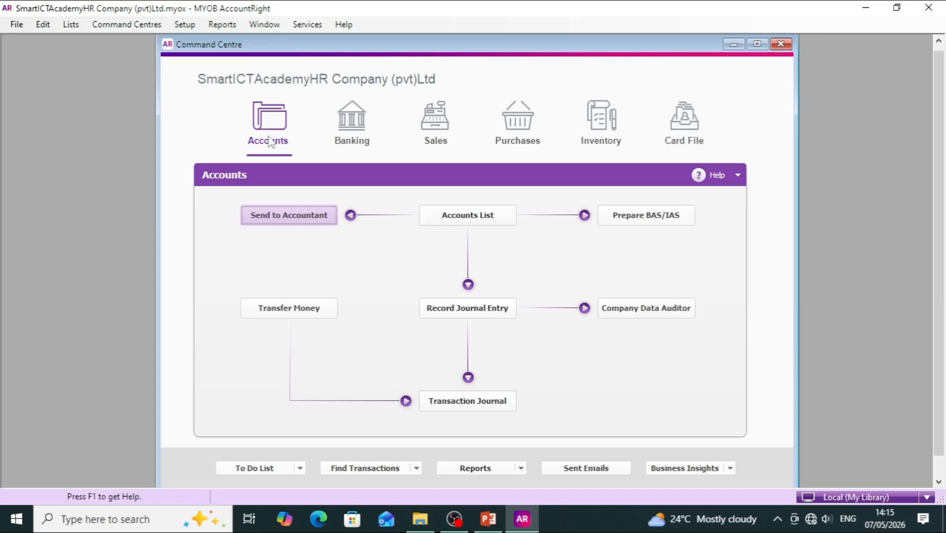
left_click(358, 137)
left_click(437, 129)
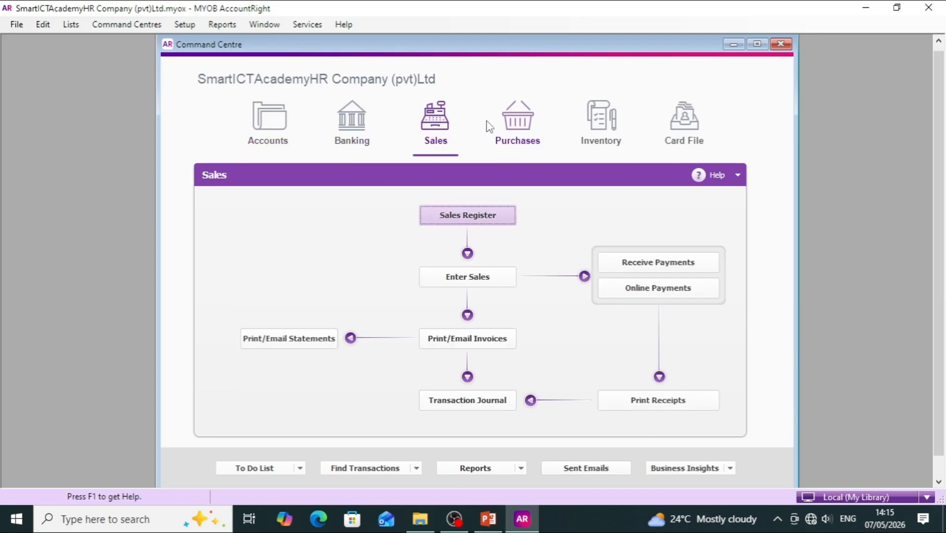
left_click(517, 123)
left_click(613, 122)
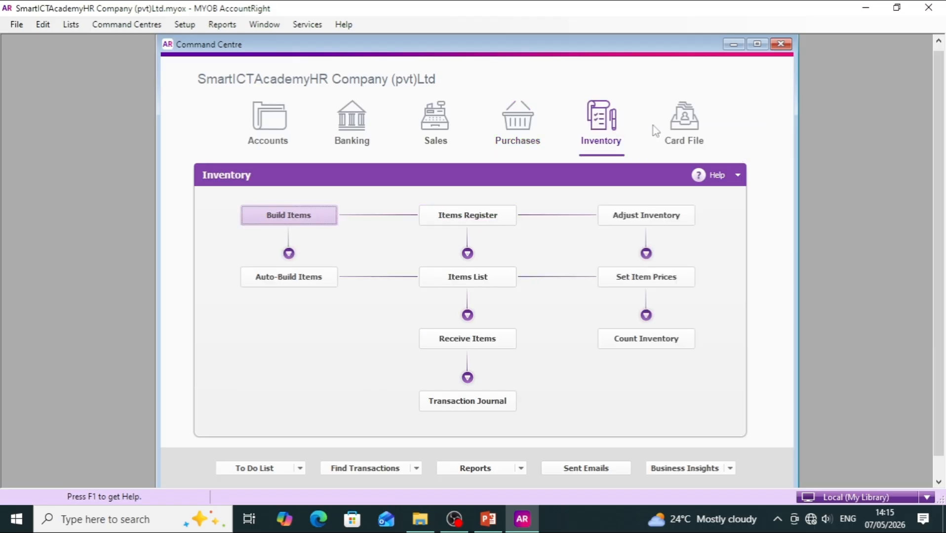
left_click(701, 132)
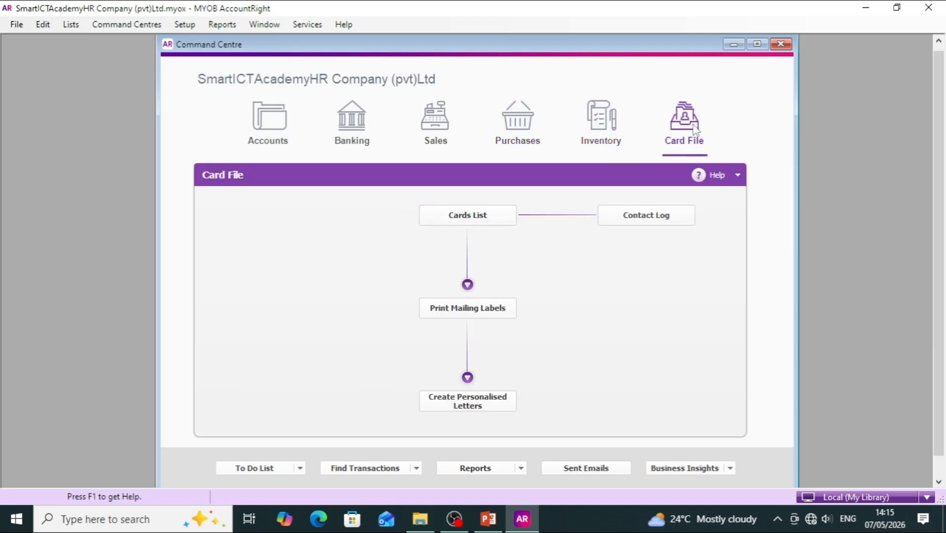
left_click(260, 136)
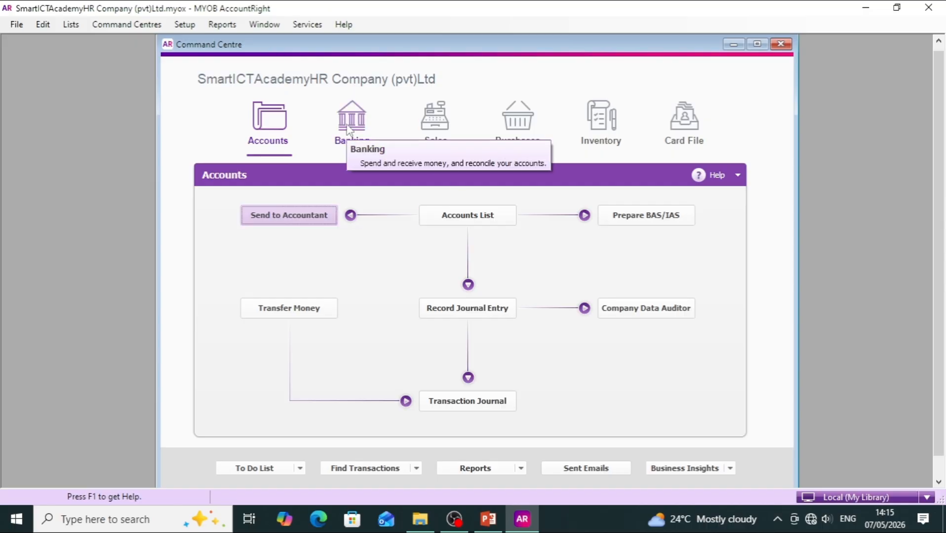
Step: Switch to PowerPoint and present the slides from "Activate your company file" through the Command Centre to the sign-in slide
left_click(488, 518)
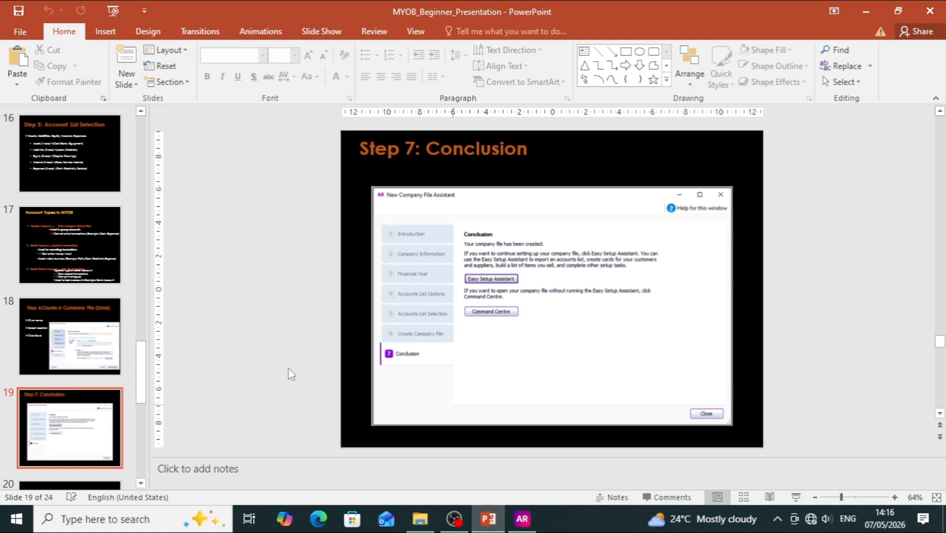
scroll(45, 360, "down", 3)
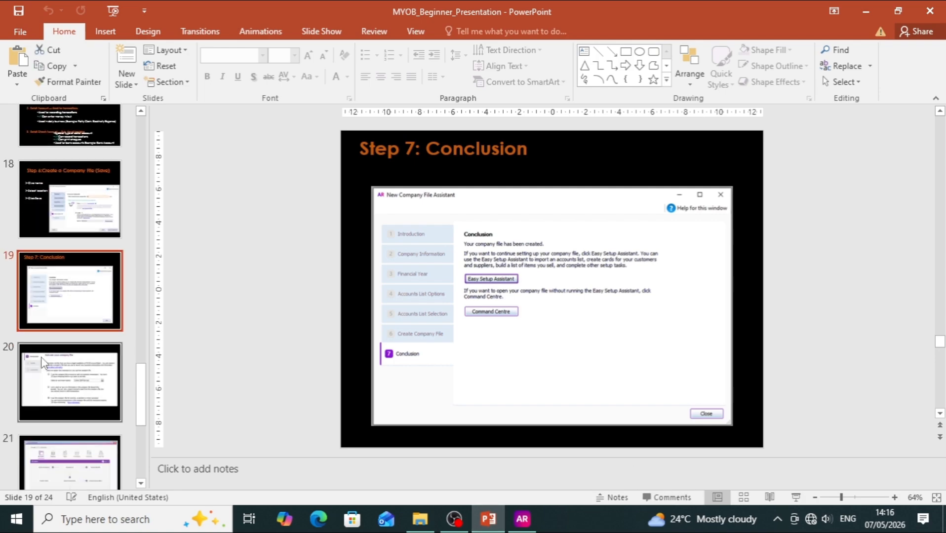
left_click(61, 394)
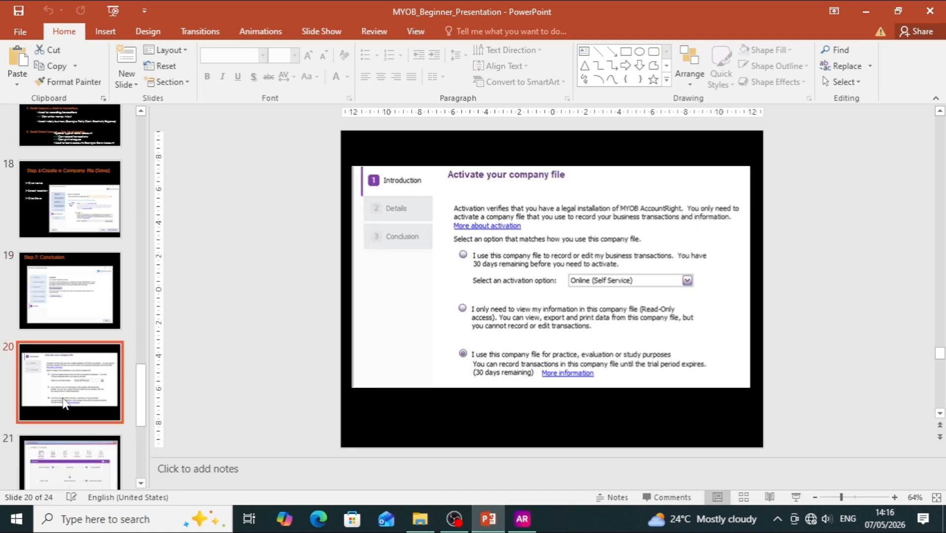
left_click(797, 499)
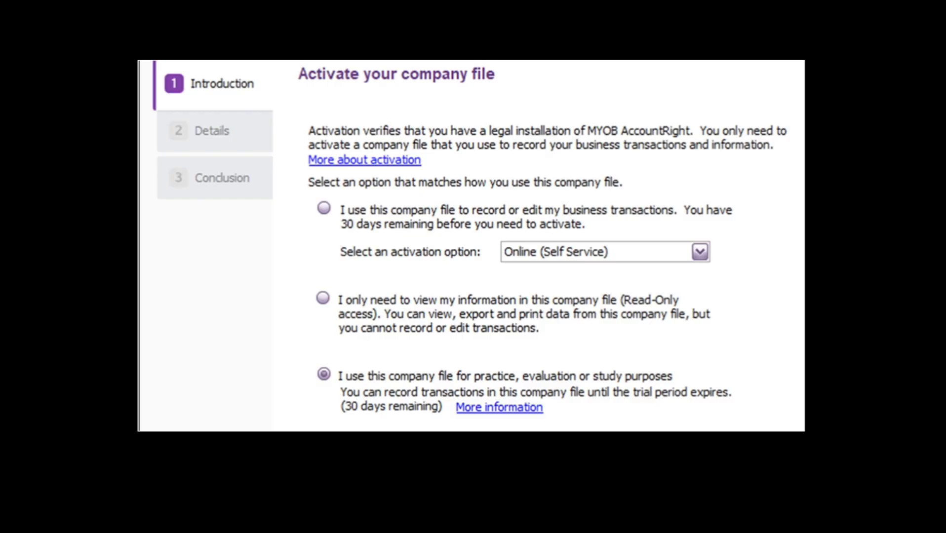
key("Right")
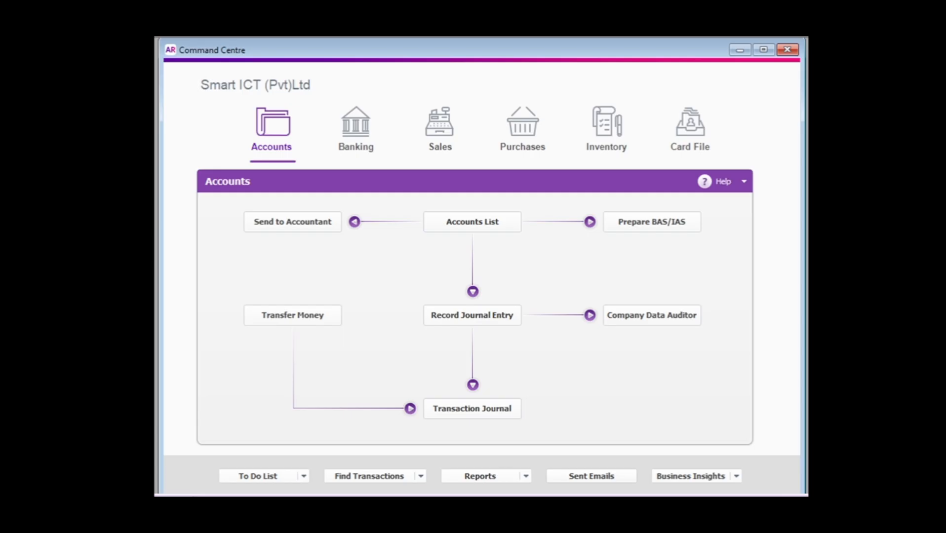
key("Right")
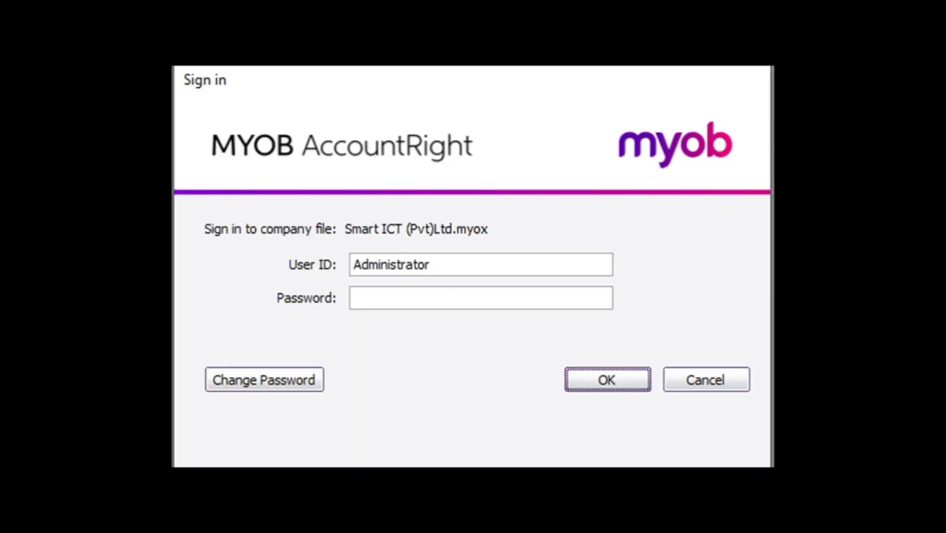